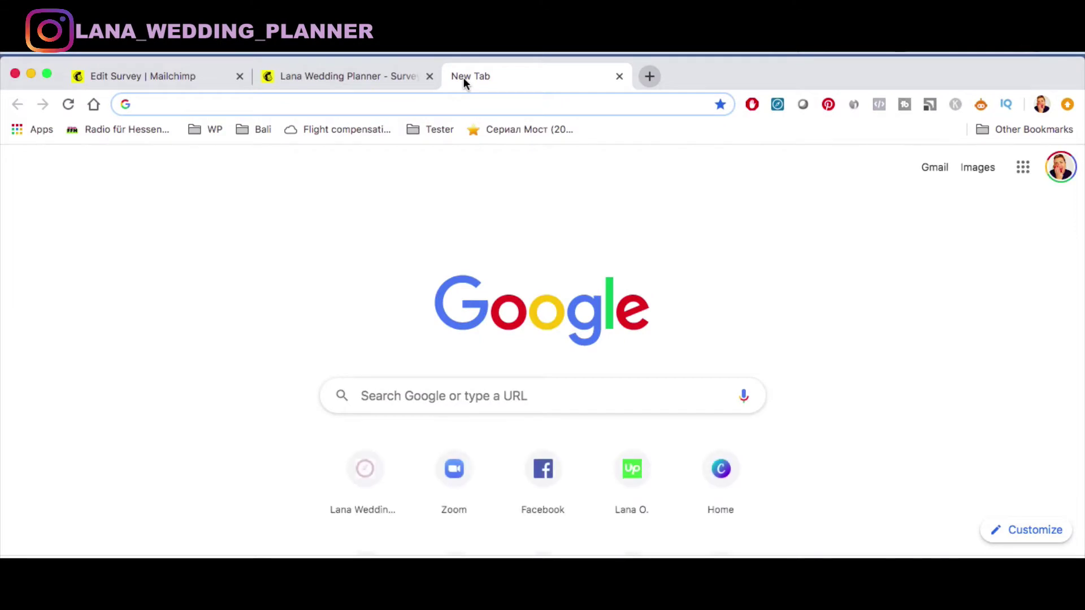
Step: Open the Mailchimp admin site in the new browser tab and start creating a survey
type("mail")
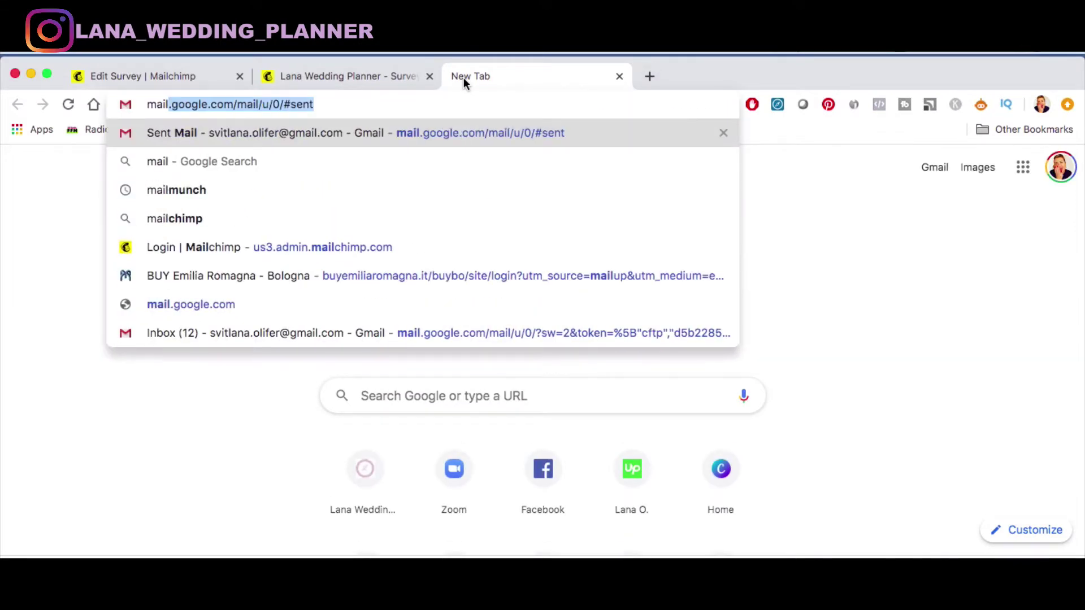
left_click(348, 247)
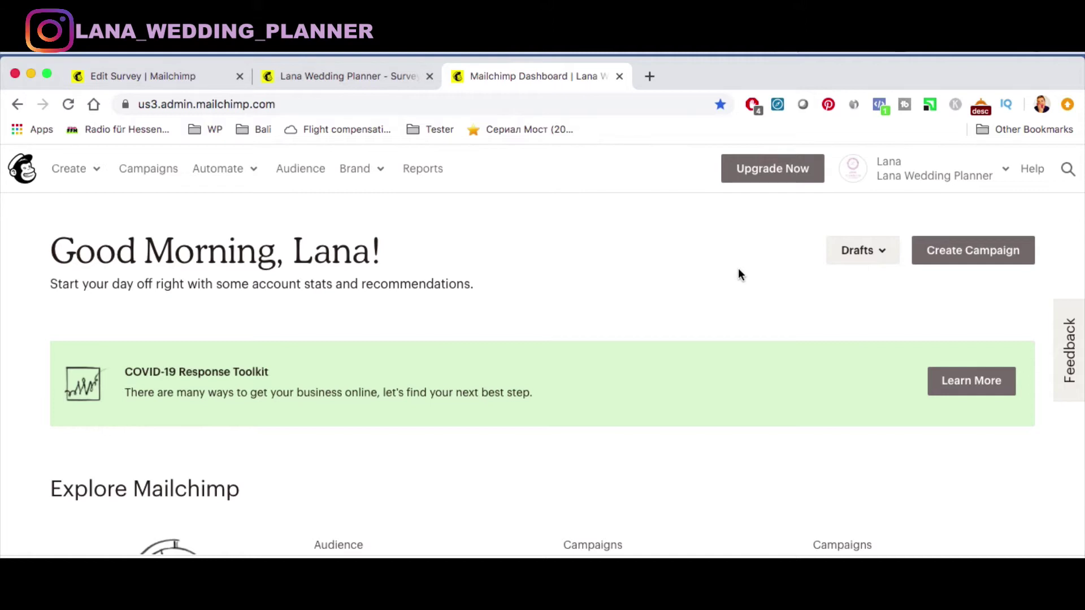
left_click(99, 172)
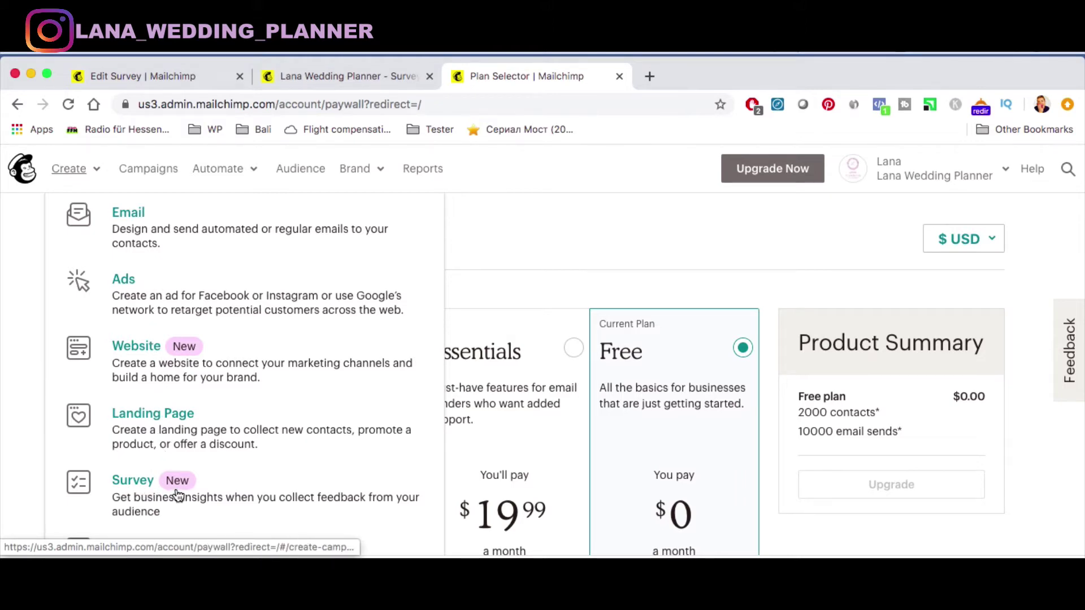
left_click(151, 489)
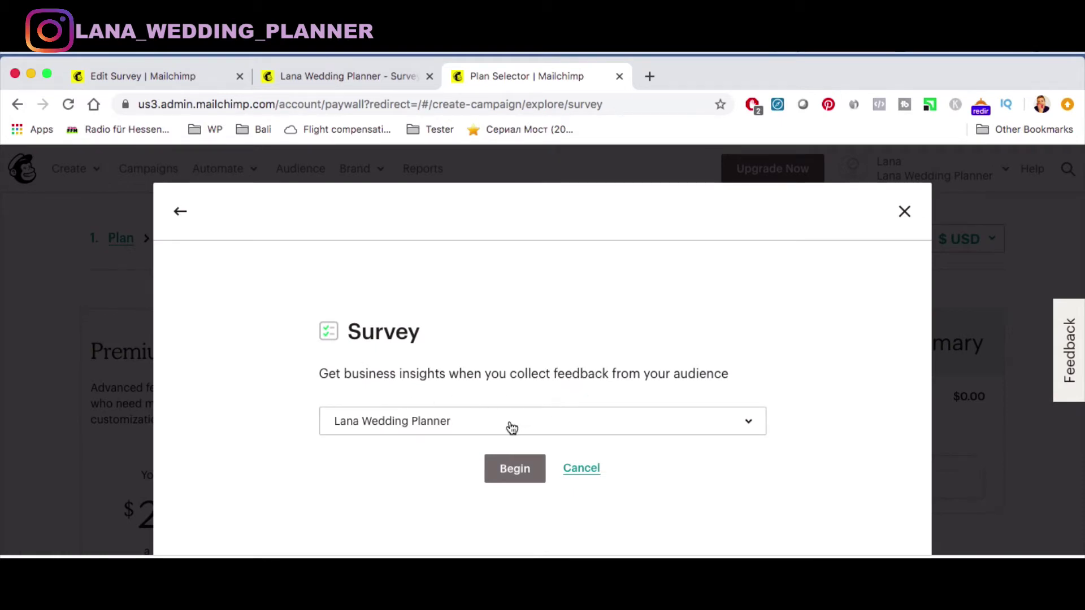
Step: Choose the Lana Wedding Planner audience for the survey and begin building it
left_click(464, 431)
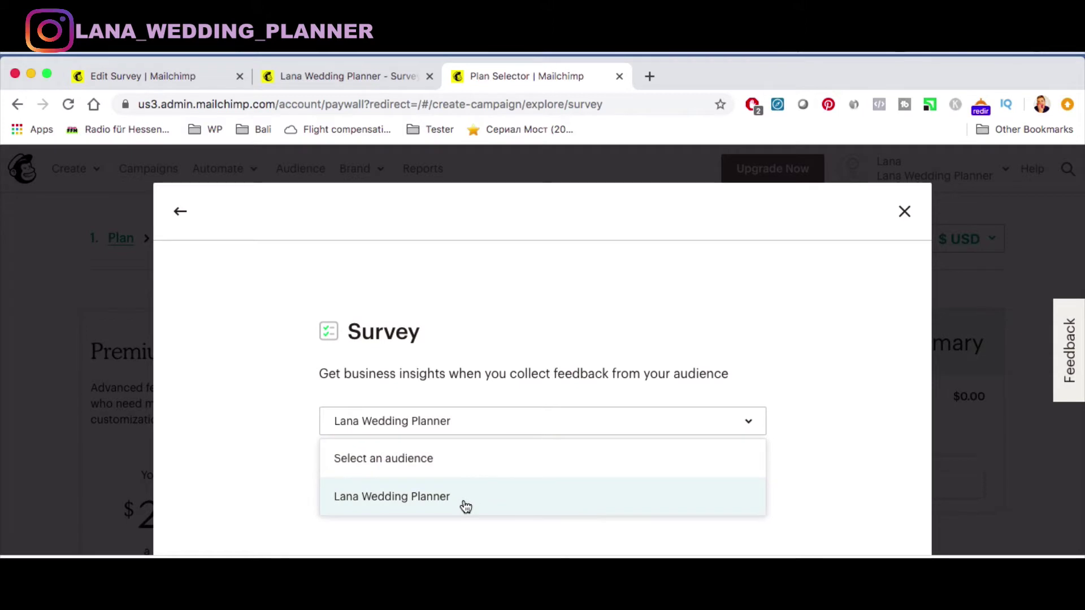
left_click(439, 463)
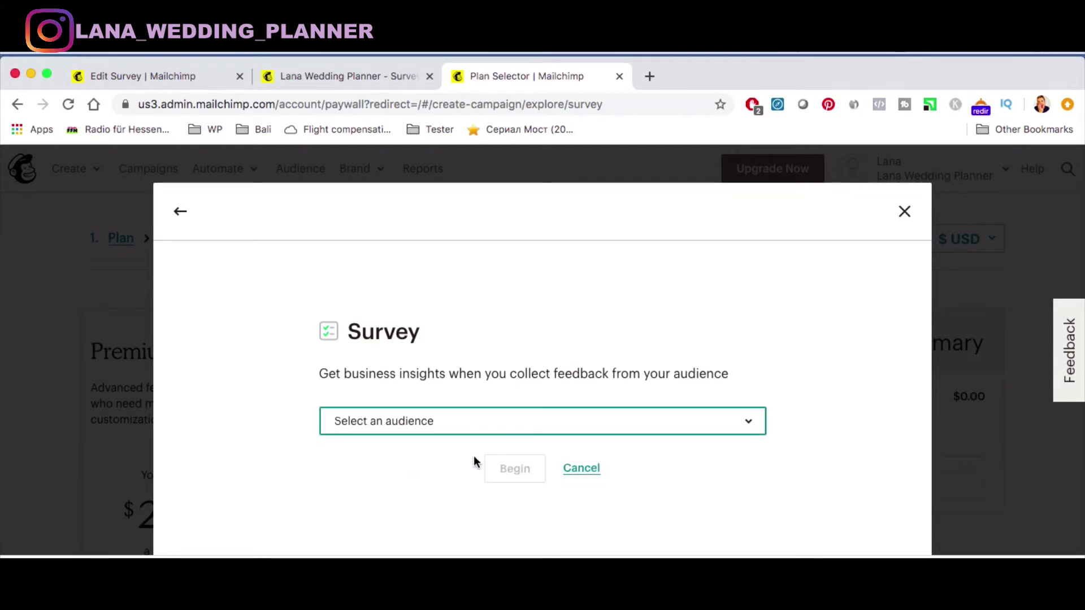
left_click(480, 422)
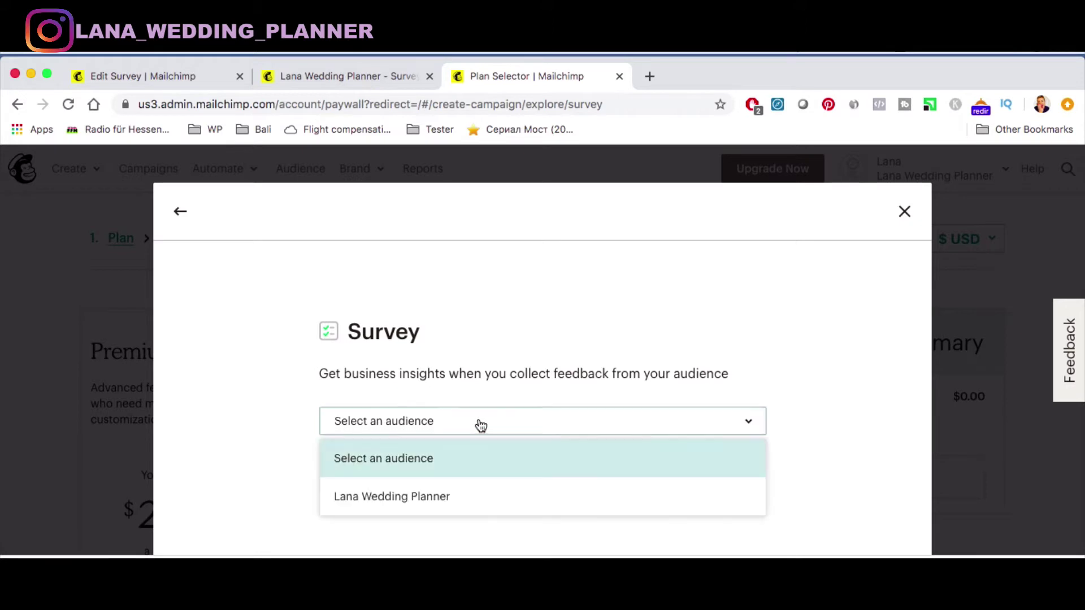
left_click(450, 498)
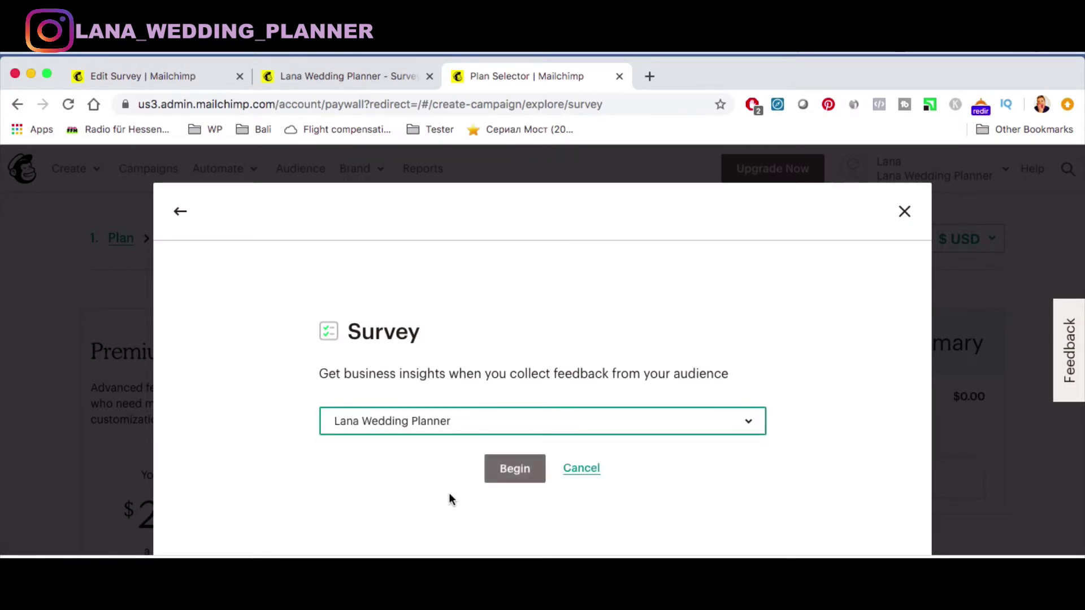
left_click(527, 479)
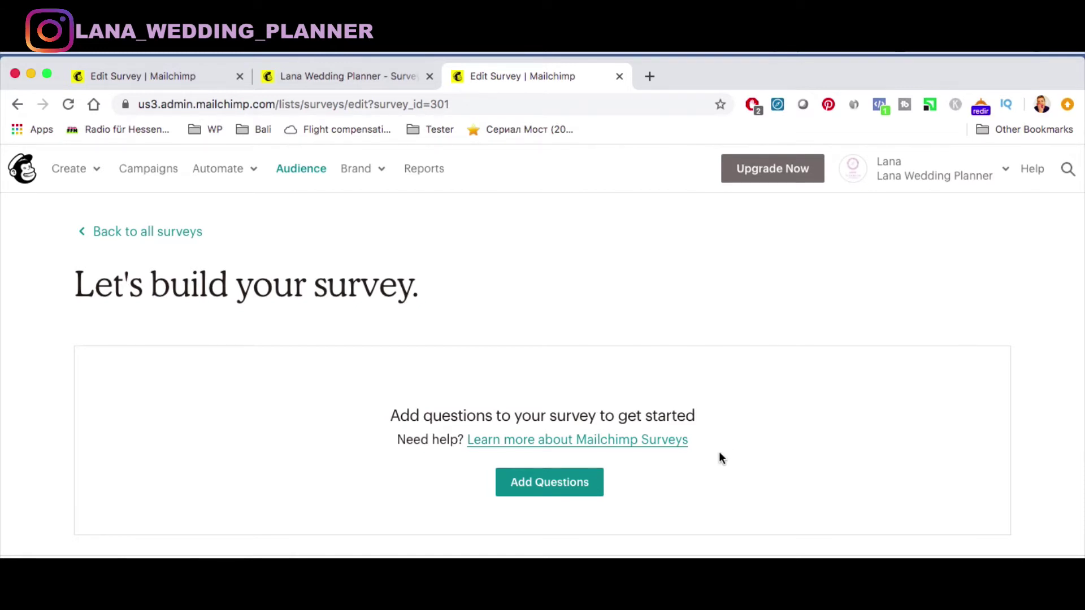
Step: Add a first survey question of the Checkboxes type with the text "Do you use YouTube often?"
left_click(561, 485)
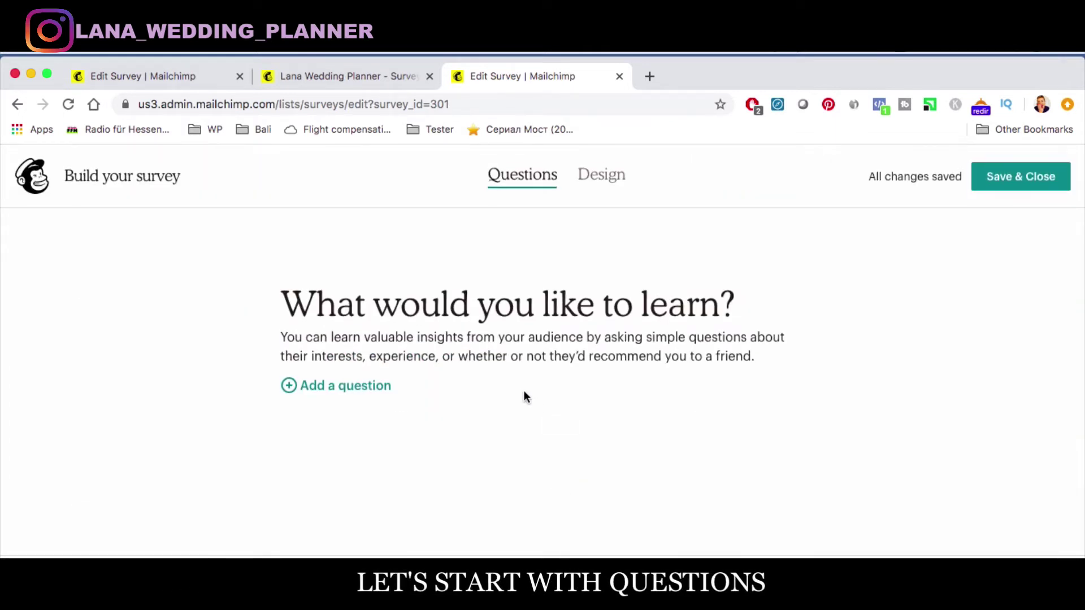
left_click(361, 387)
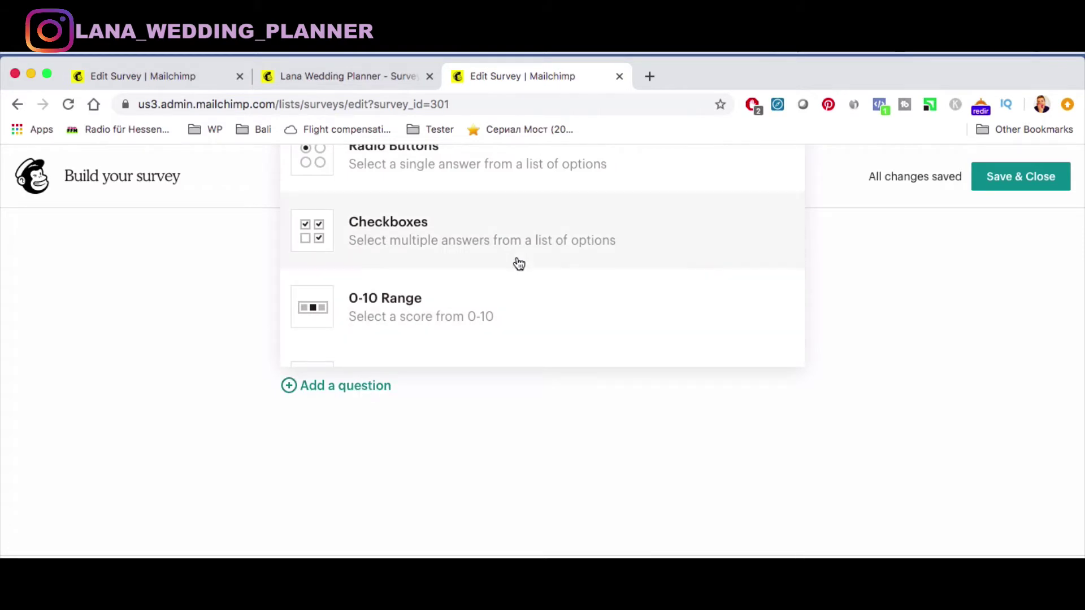
left_click(49, 73)
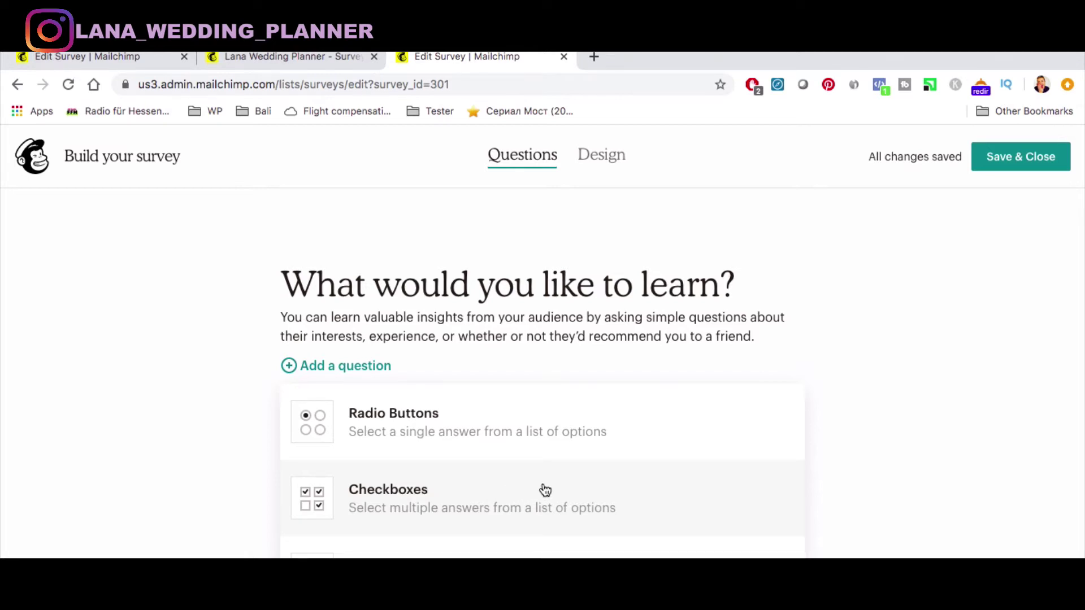
scroll(507, 509, "down", 1)
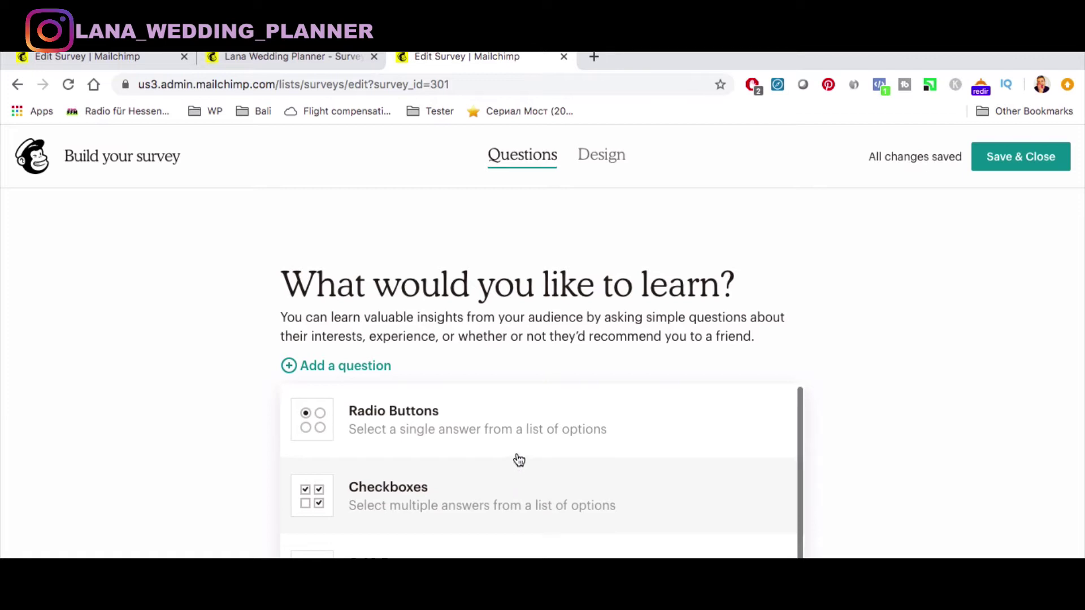
scroll(516, 439, "down", 2)
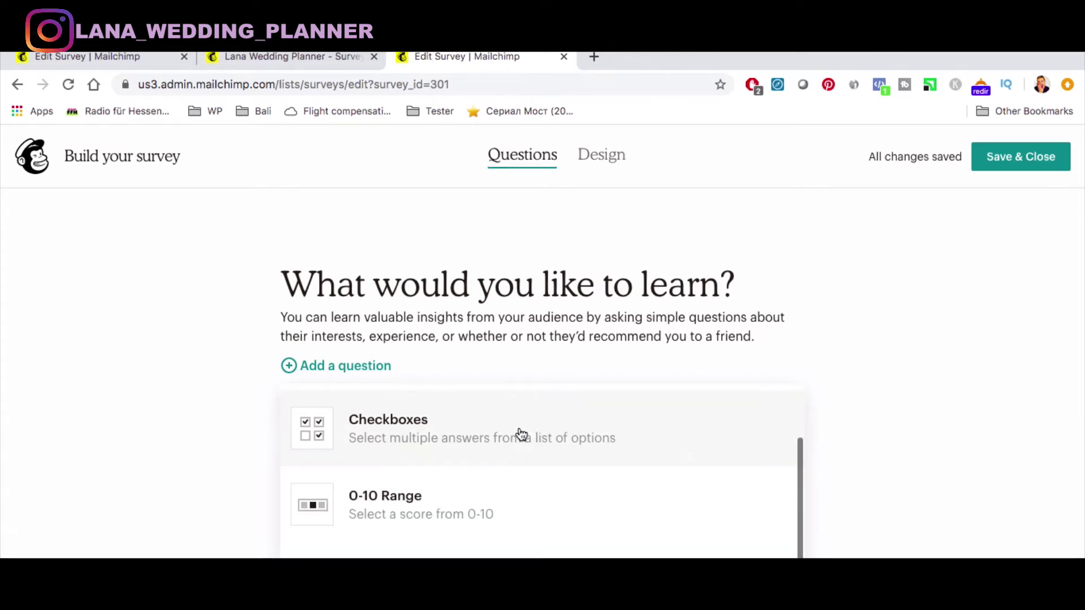
scroll(508, 506, "up", 2)
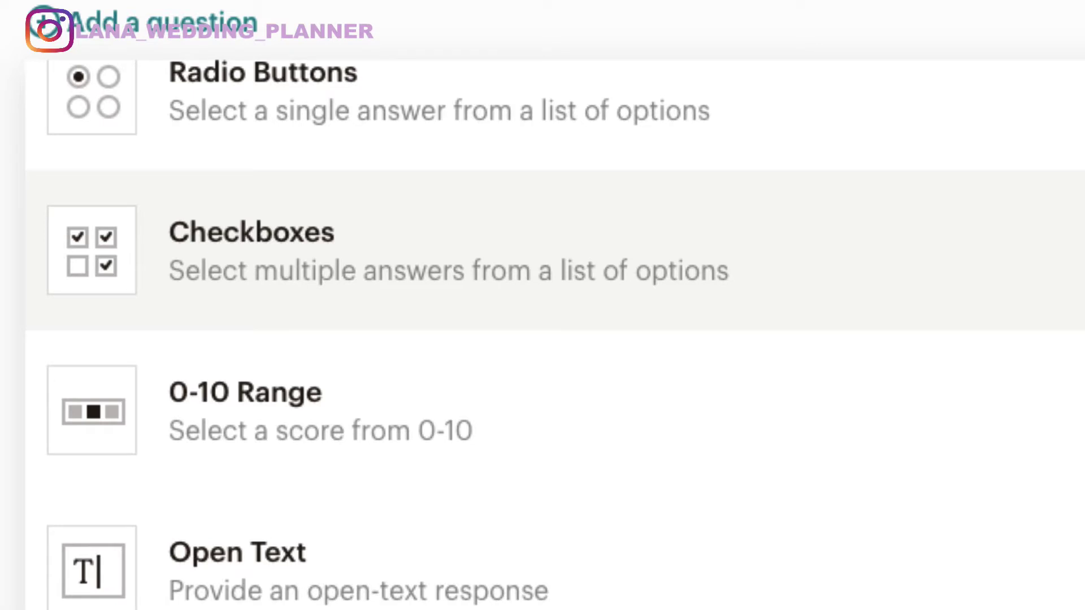
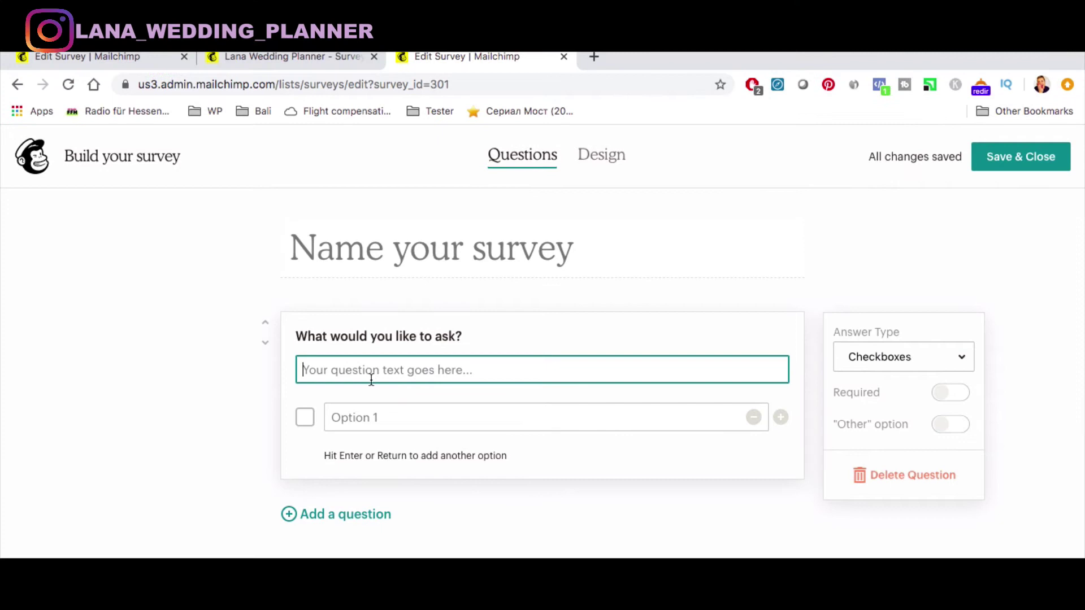
type("Do you o")
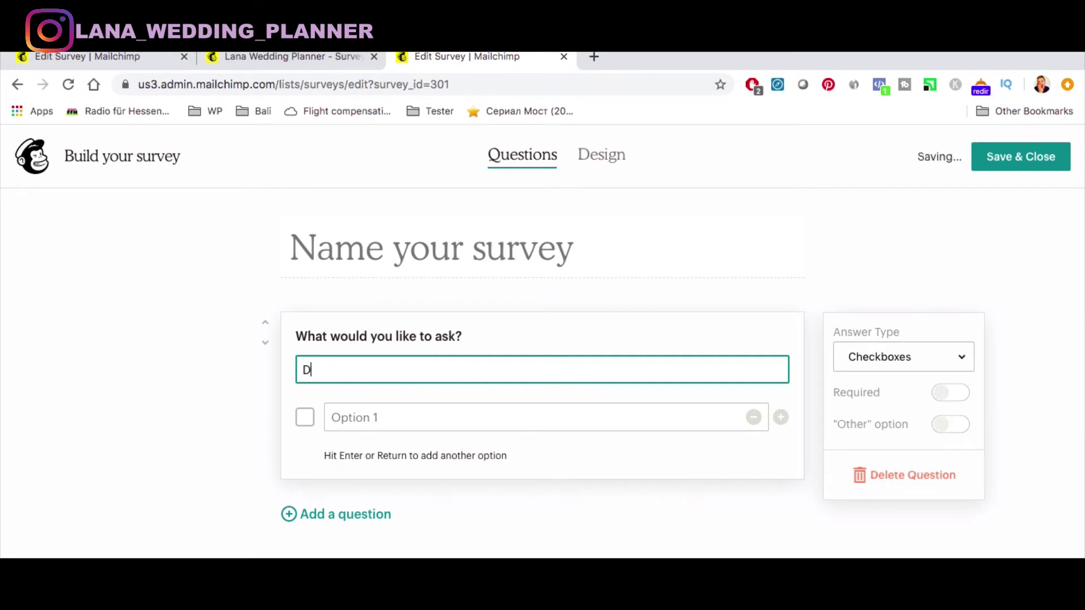
key("BackSpace")
type("use YouTube often?")
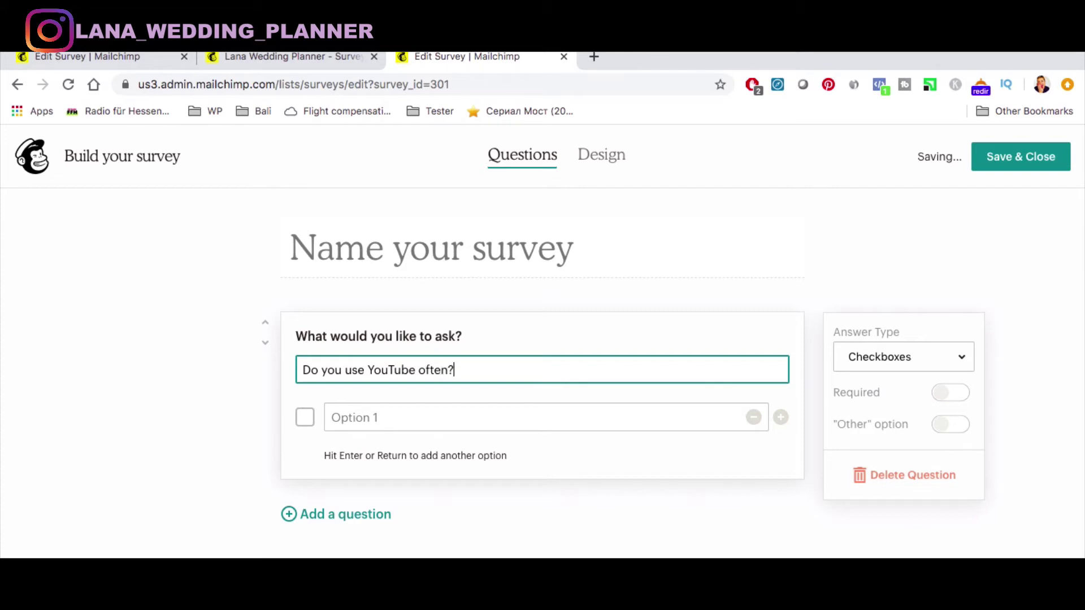
Step: Give the first question the answer options Yes, No and Seldom, removing the empty fourth option
left_click(359, 419)
type("Yes")
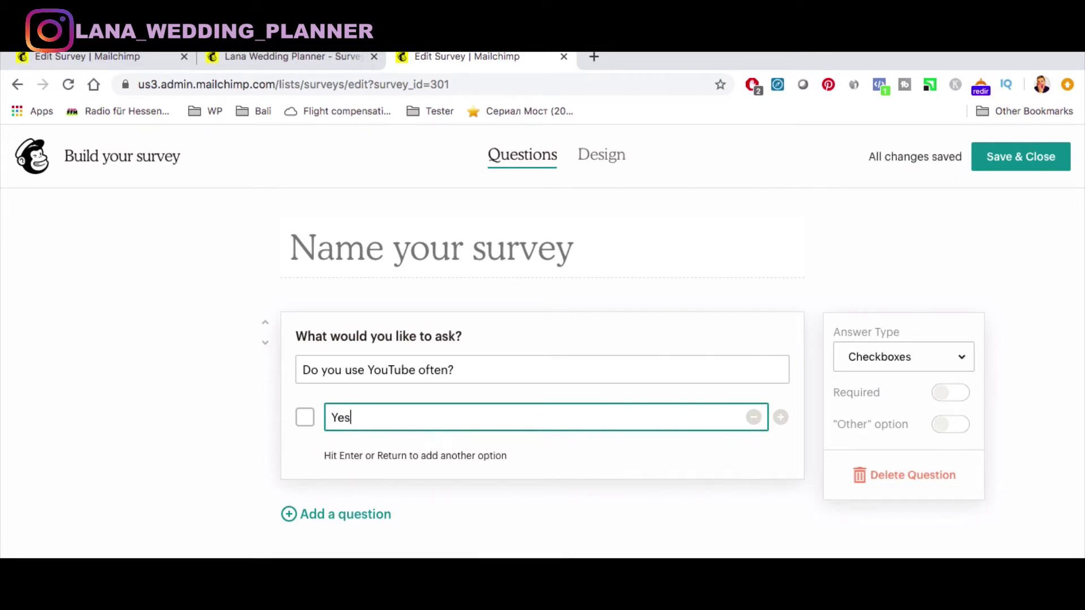
key("Return")
type("No")
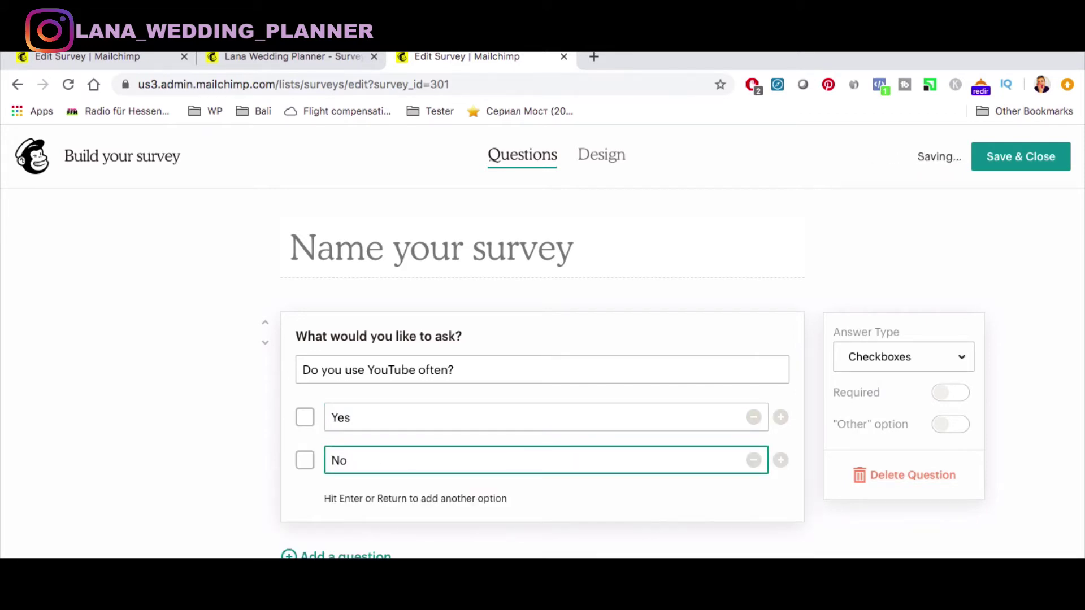
key("Return")
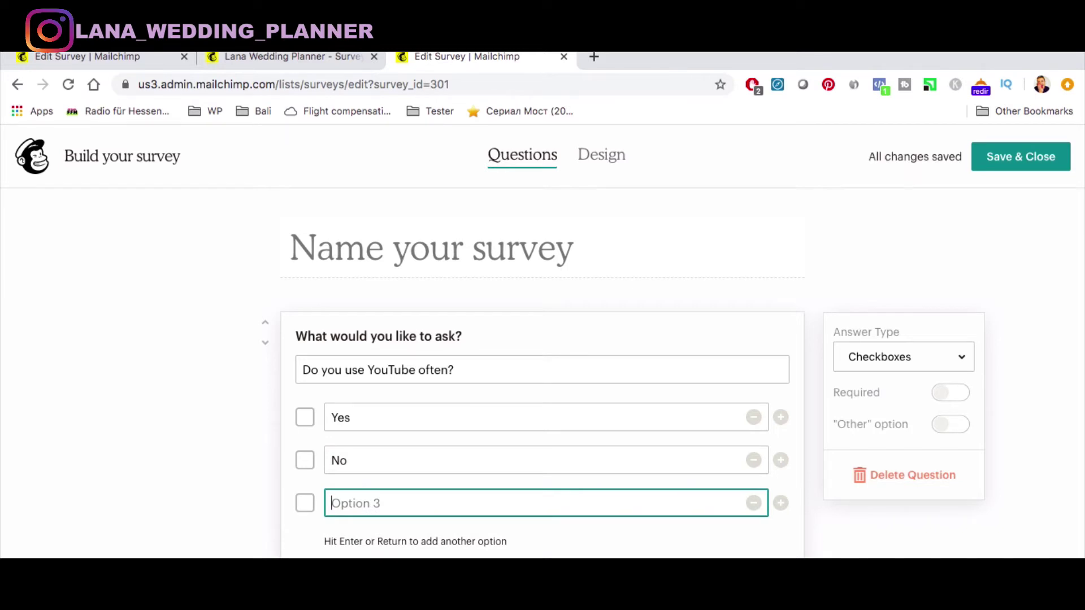
type("Seldom")
key("Return")
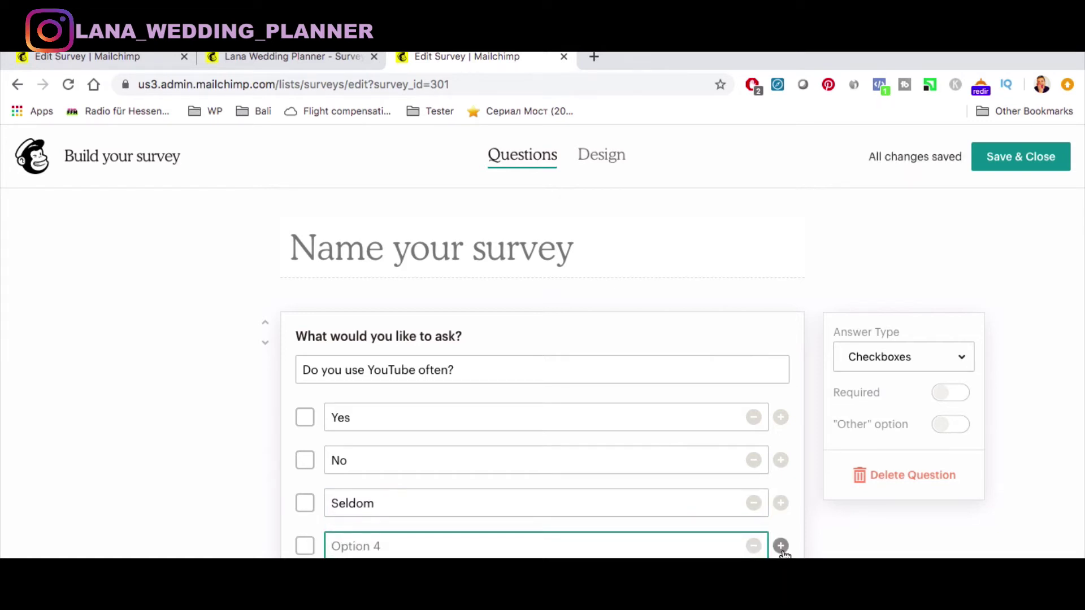
left_click(753, 546)
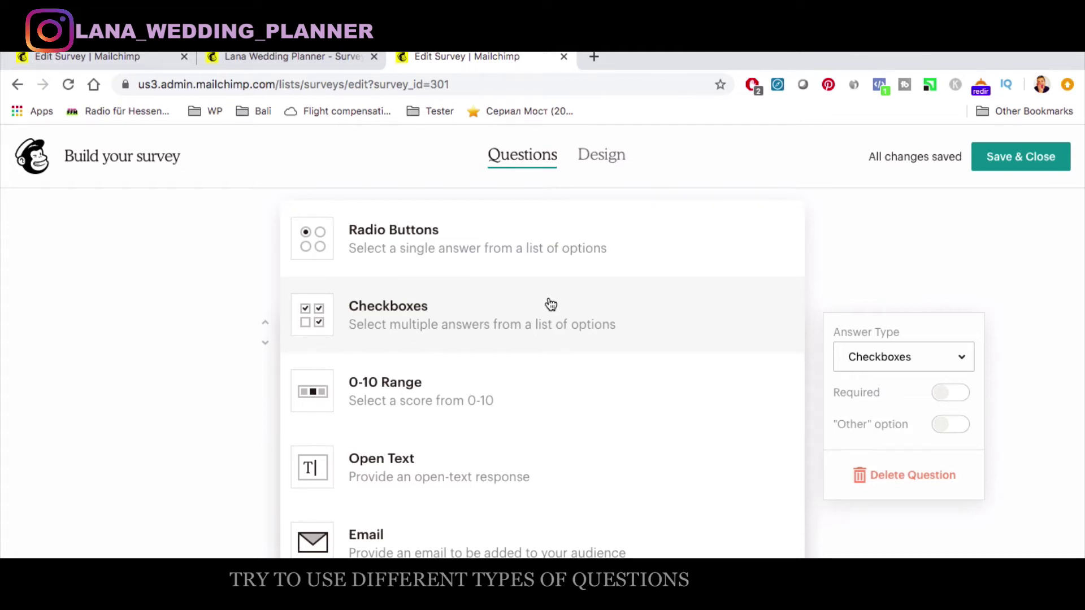
Step: Add a Checkboxes question "How often do you watch YouTube in learning purposes?" with options Once a week, Twice a week and More than that
left_click(403, 315)
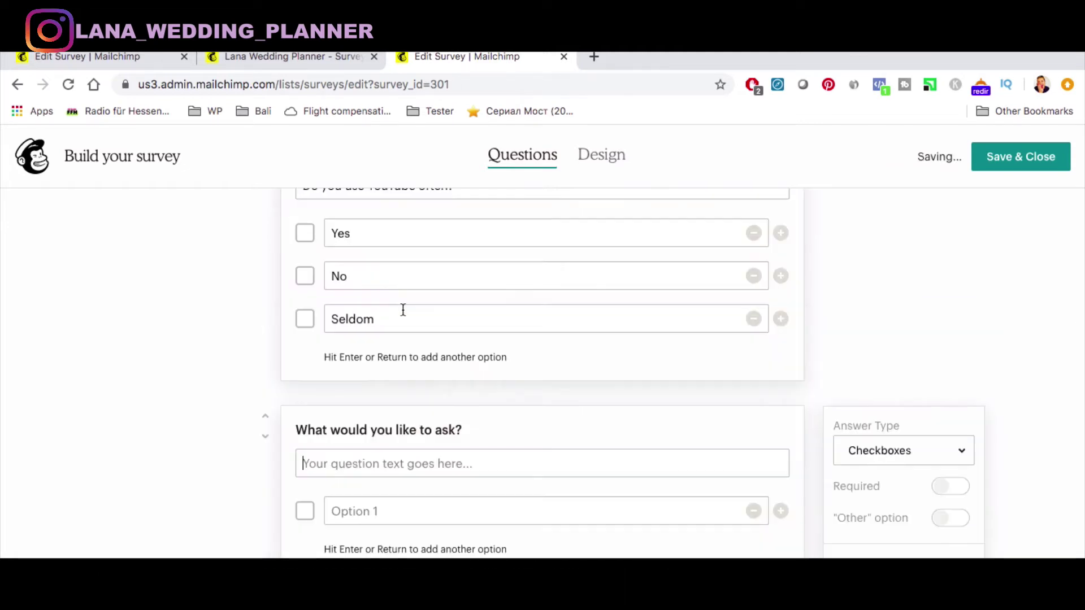
left_click(424, 461)
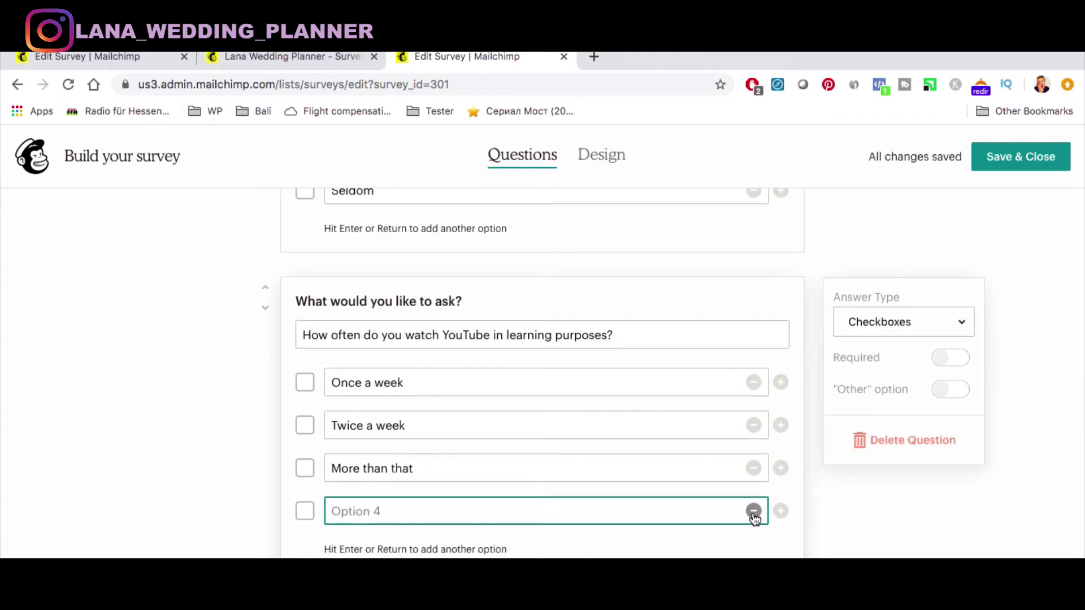
left_click(753, 512)
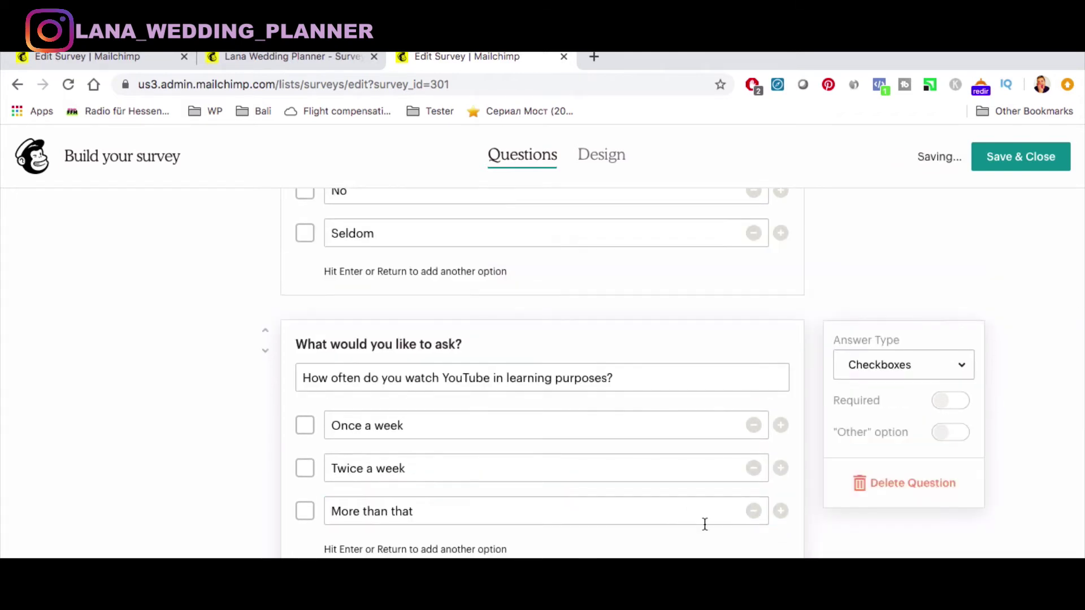
Step: Add a 0-10 Range question asking "Do you think our new YouTube channel will be useful for the industry?"
left_click(904, 364)
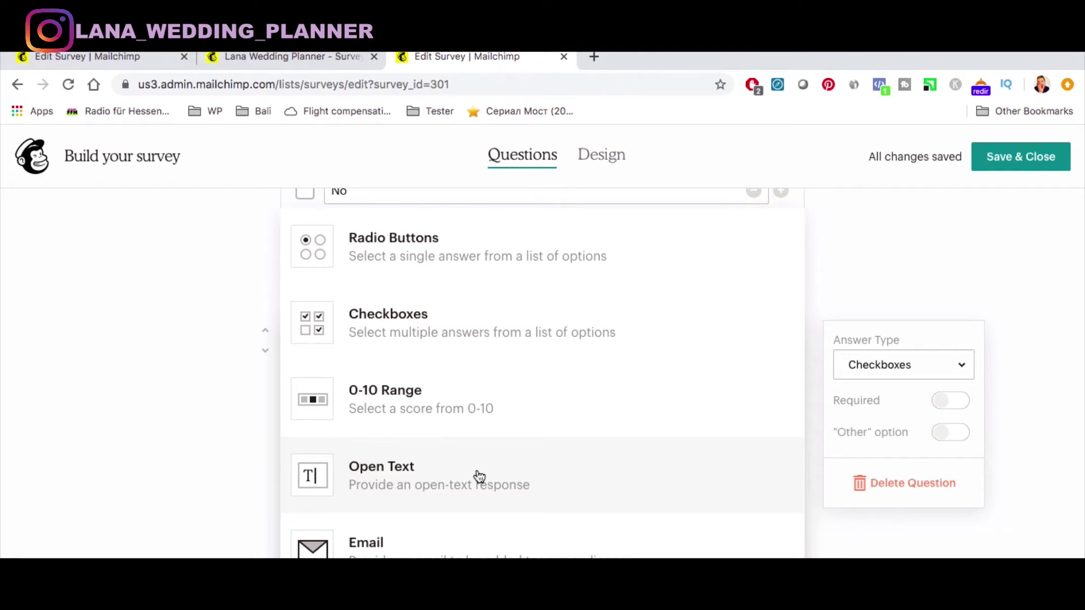
left_click(397, 394)
left_click(360, 452)
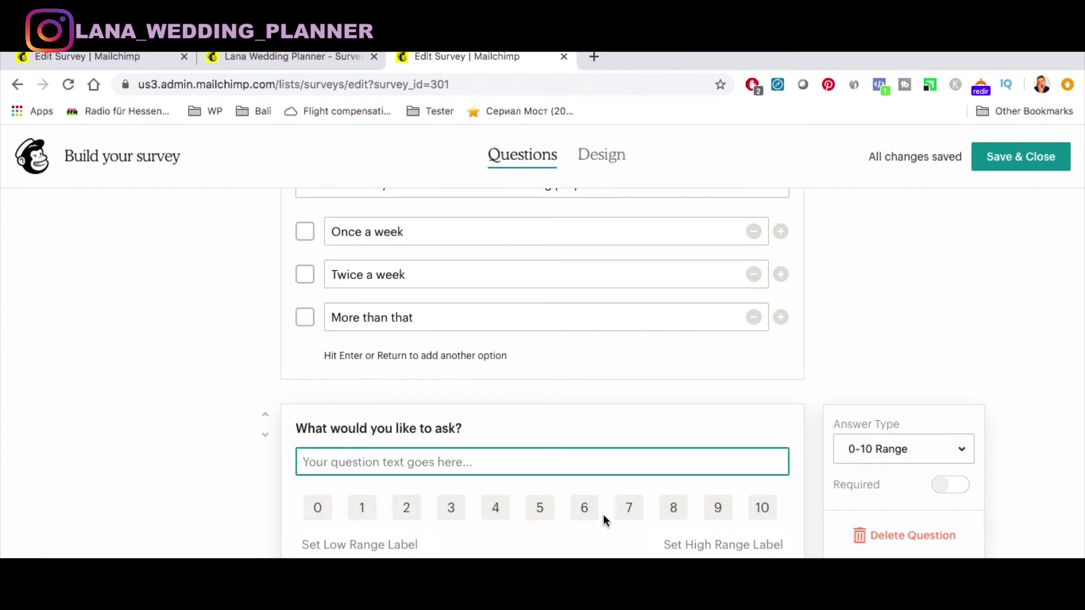
type("Do you think our new YouTube channel will be useful for the industry?")
Step: Add an Open Text question "Will you subscribe to our channel?" and make its answer required
left_click(904, 448)
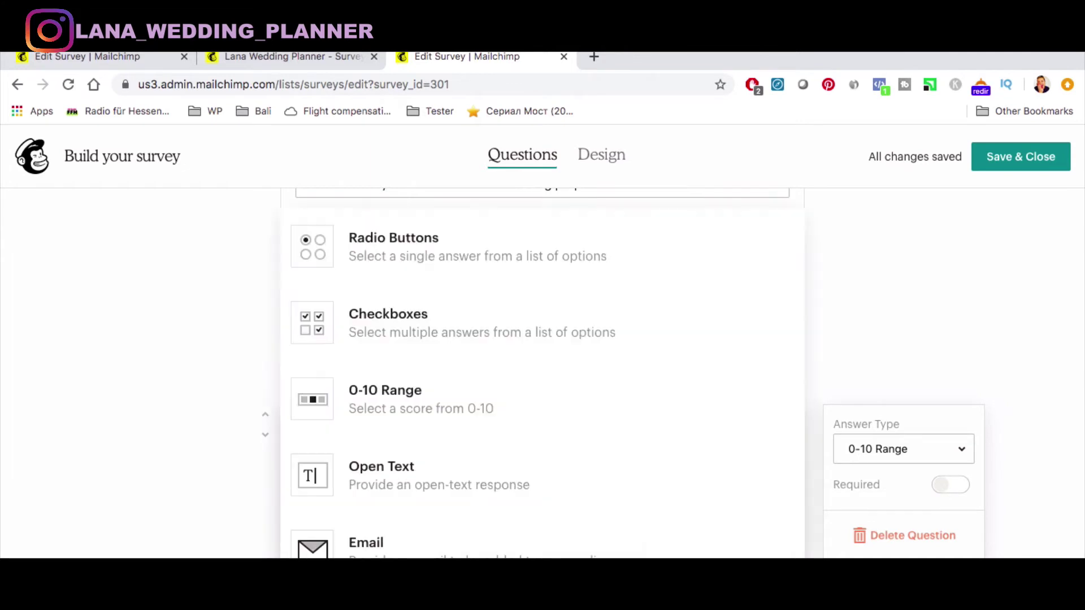
left_click(410, 484)
left_click(384, 480)
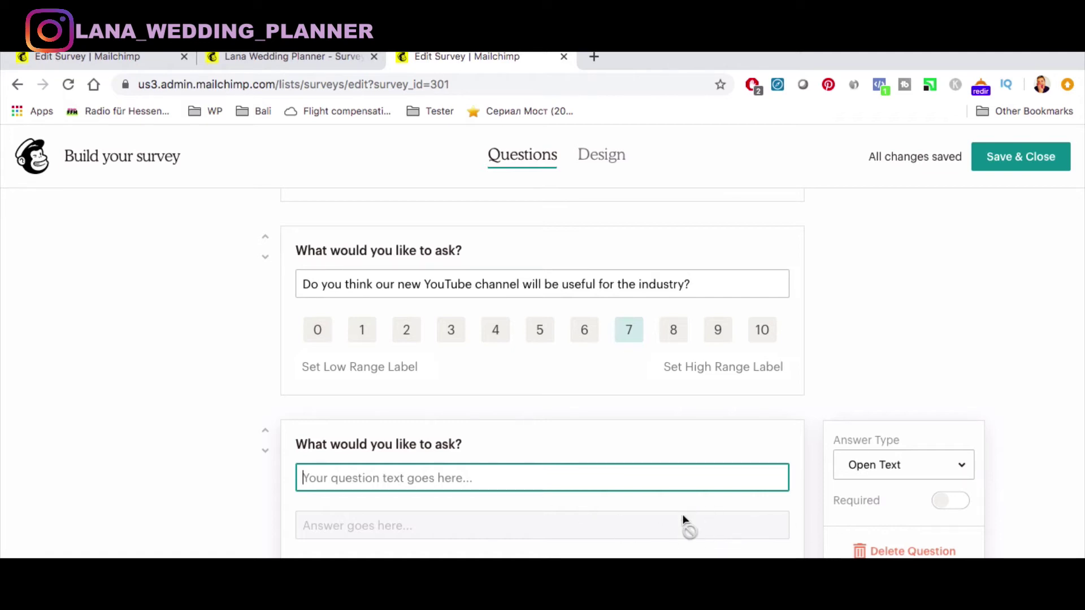
type("Will you subscribe to our channel?")
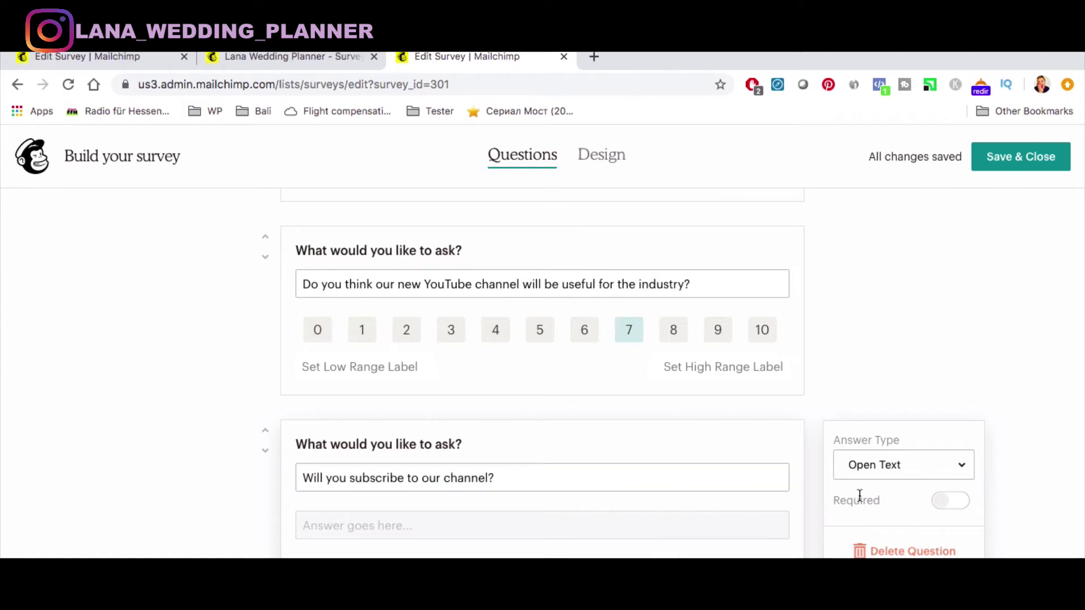
left_click(965, 507)
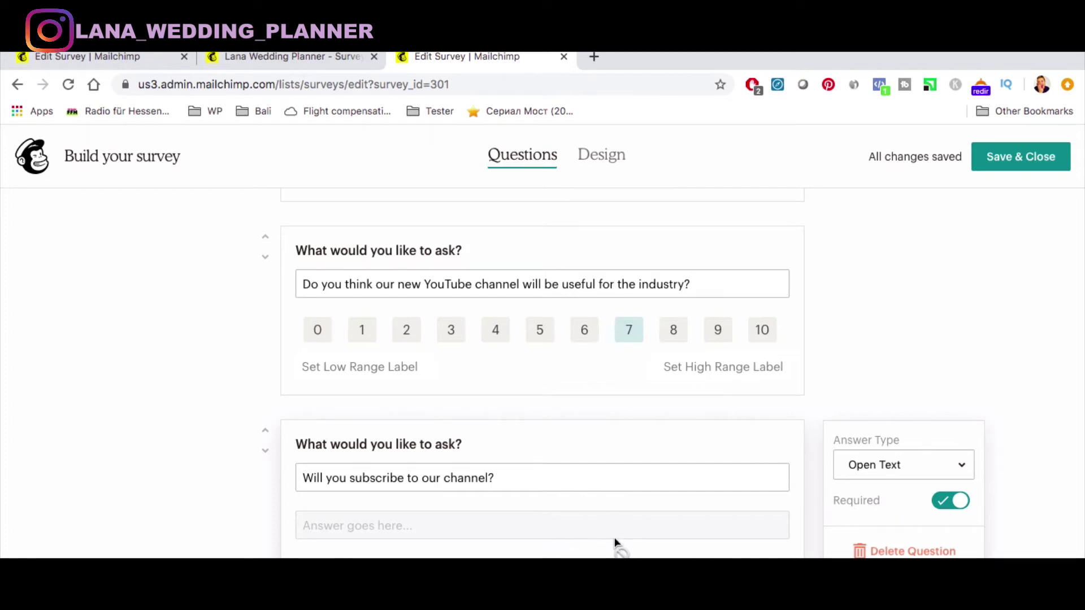
left_click(736, 510)
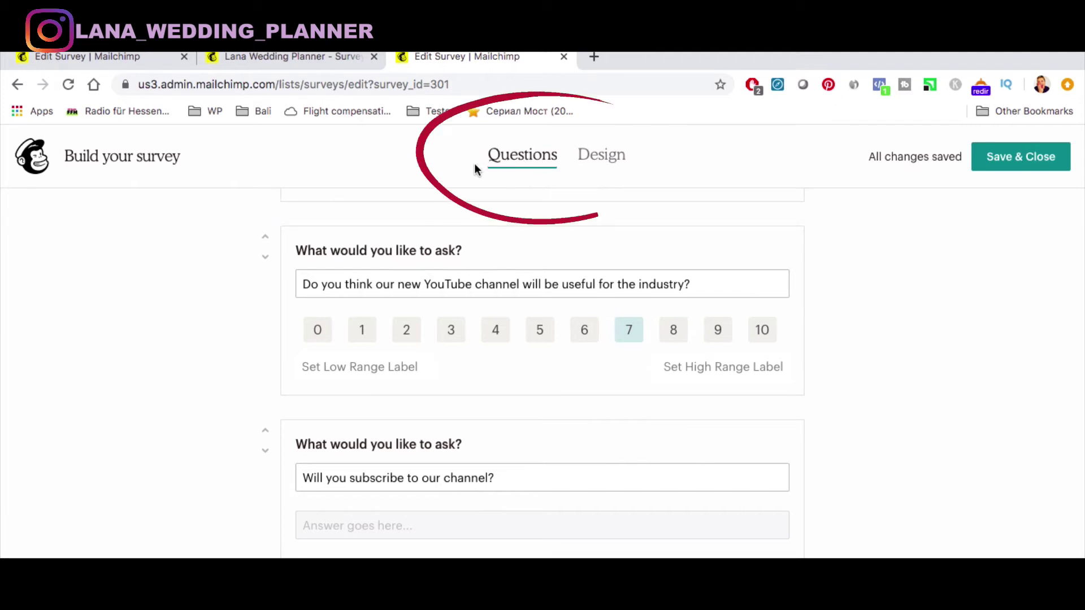
Step: Switch to the survey's Design view and review the page preview through to the Submit button
left_click(609, 164)
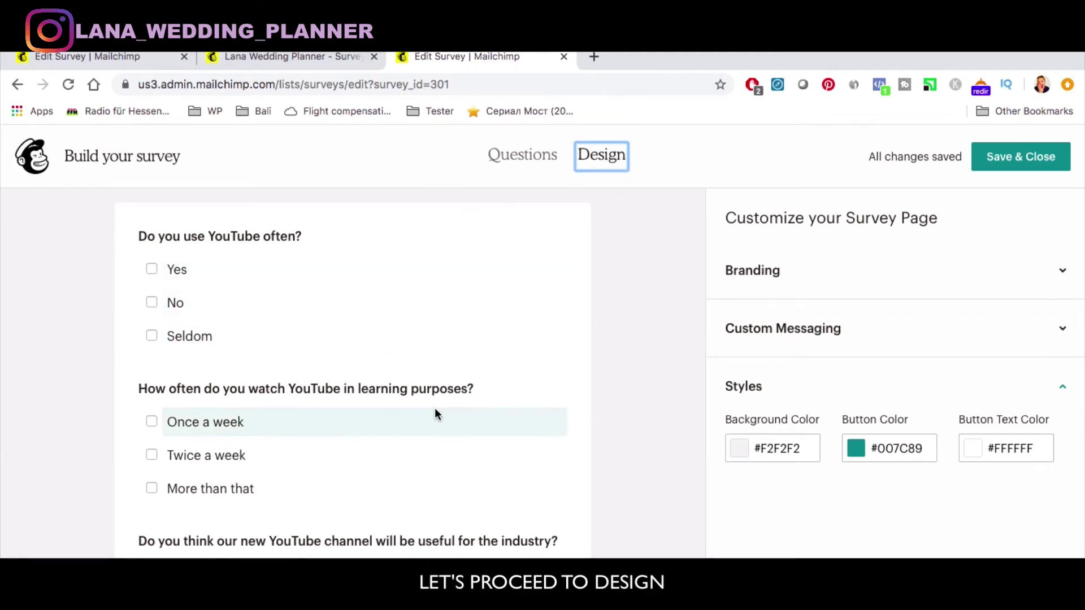
scroll(435, 407, "down", 5)
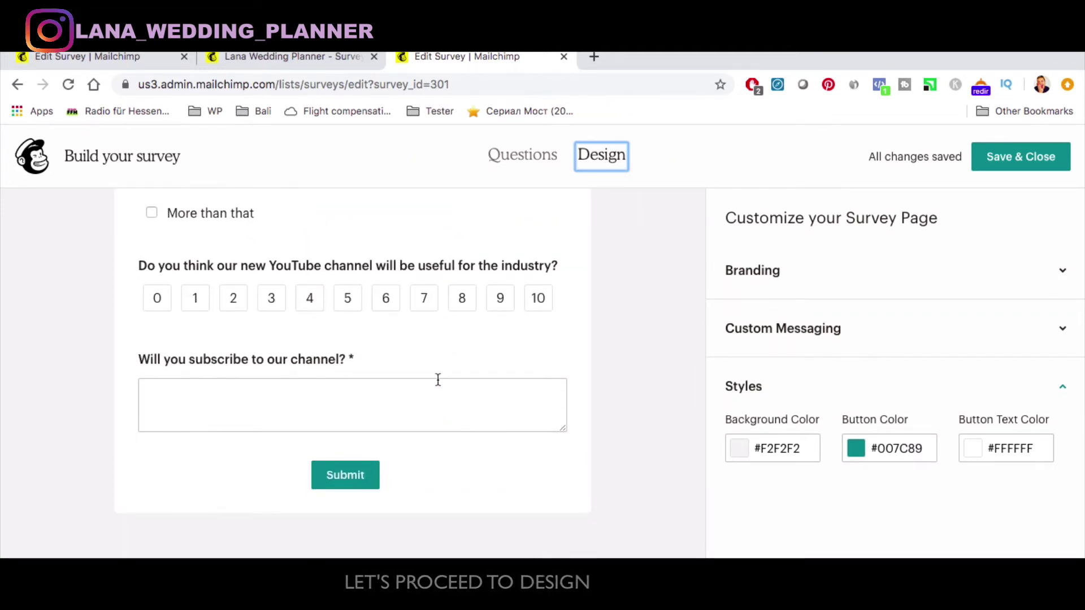
Step: Include the company logo on the survey page through the Branding settings
scroll(436, 390, "up", 5)
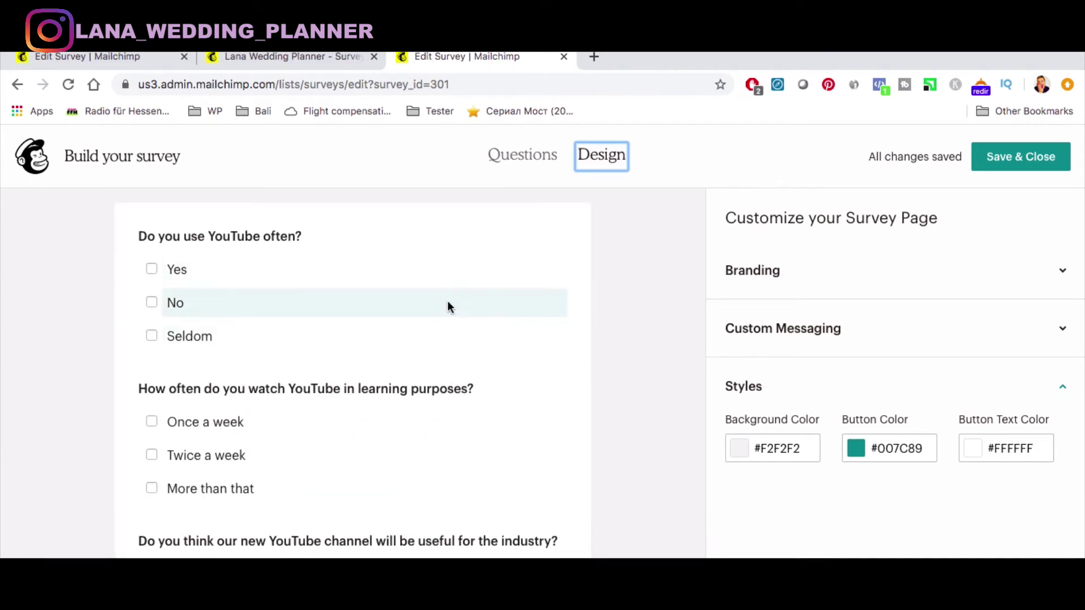
left_click(1059, 273)
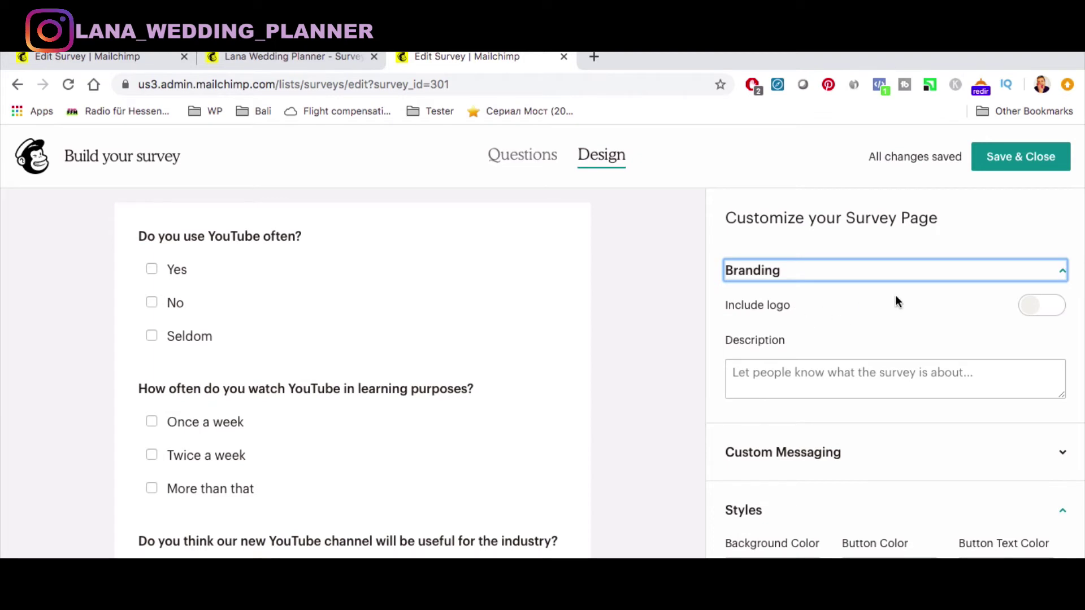
left_click(1049, 310)
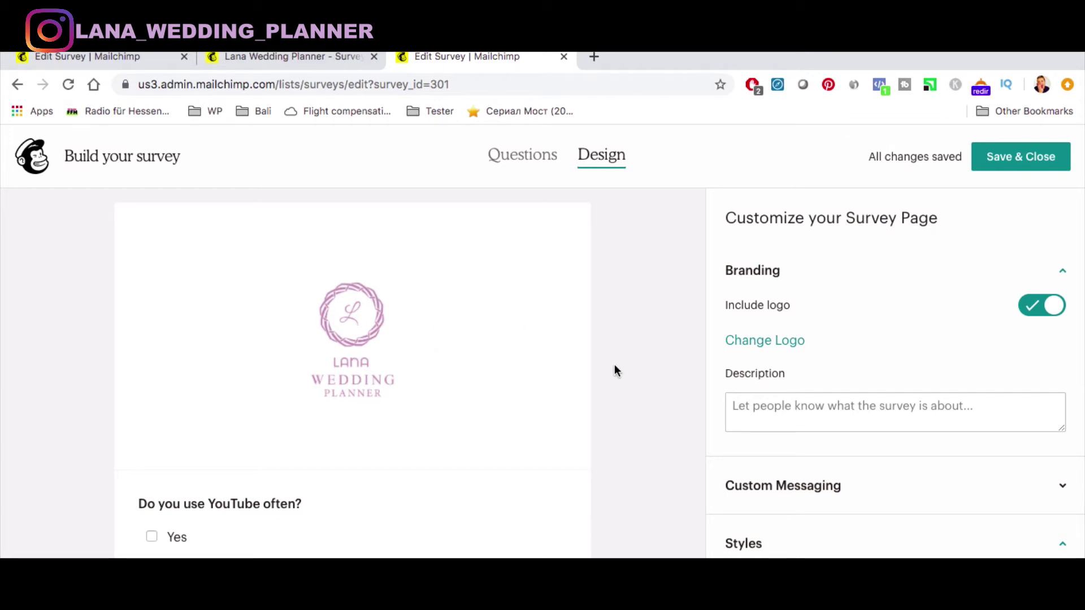
Step: Enter the survey description "Our Survey is about YouTube Channel that we are going to launch very soon."
left_click(890, 406)
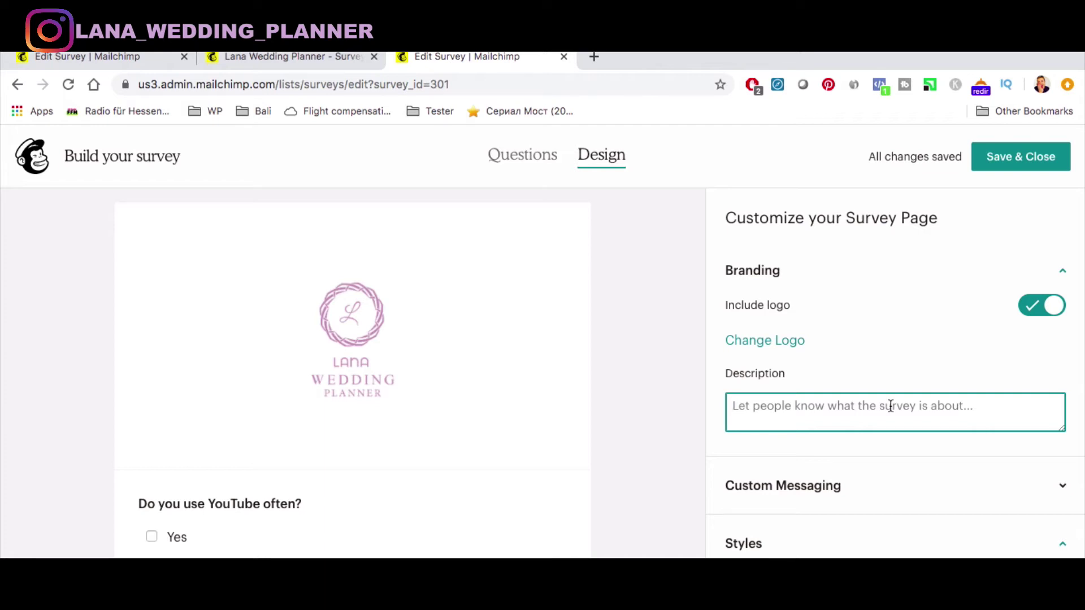
type("Our S")
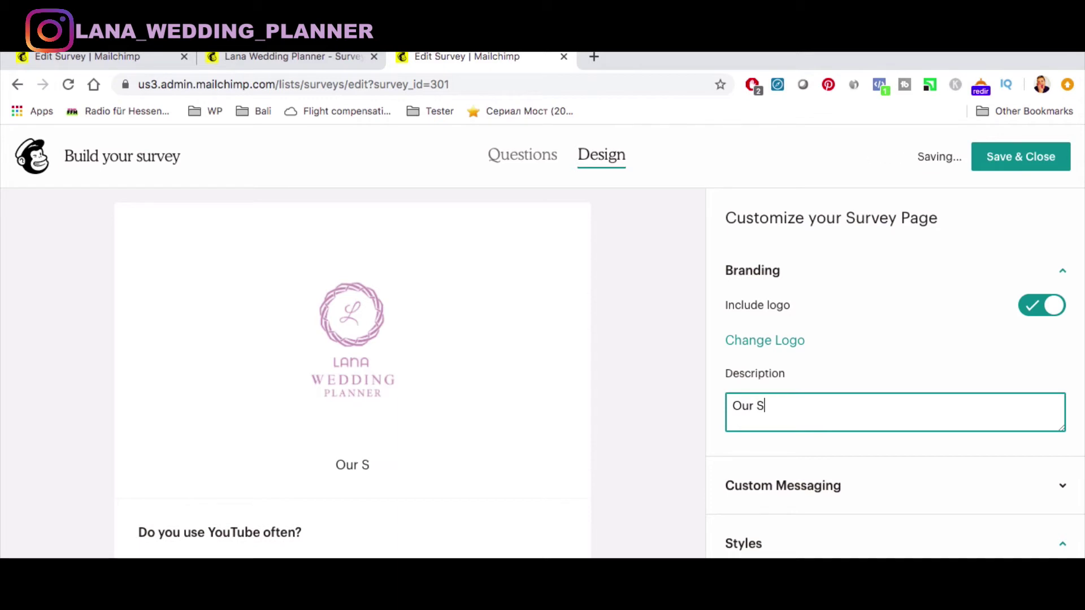
type("urvey is aqbout")
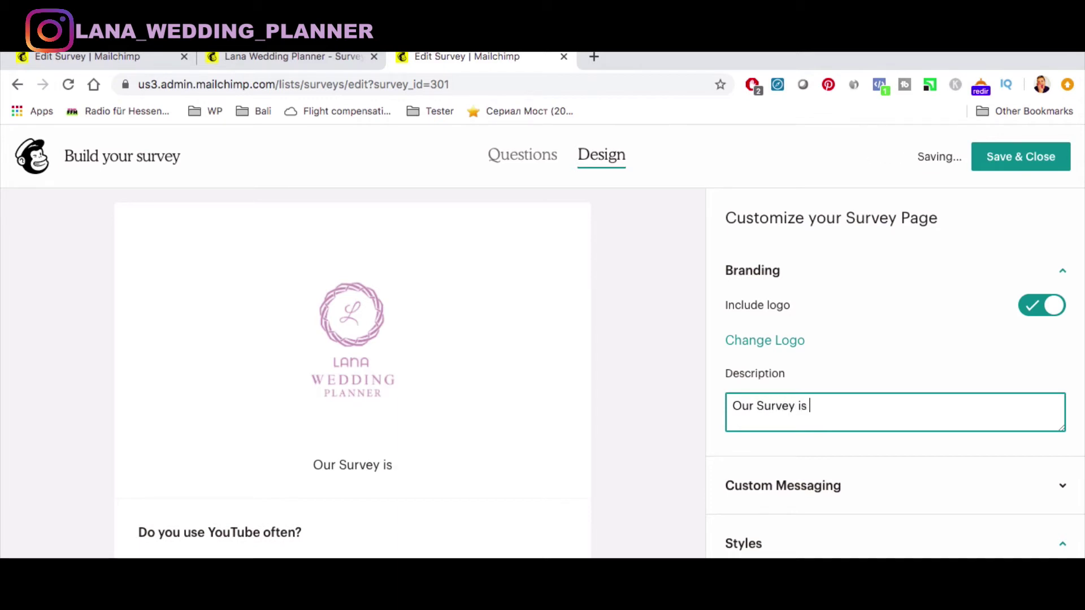
key("BackSpace")
key("BackSpace")
key("BackSpace")
key("BackSpace")
key("BackSpace")
key("BackSpace")
key("BackSpace")
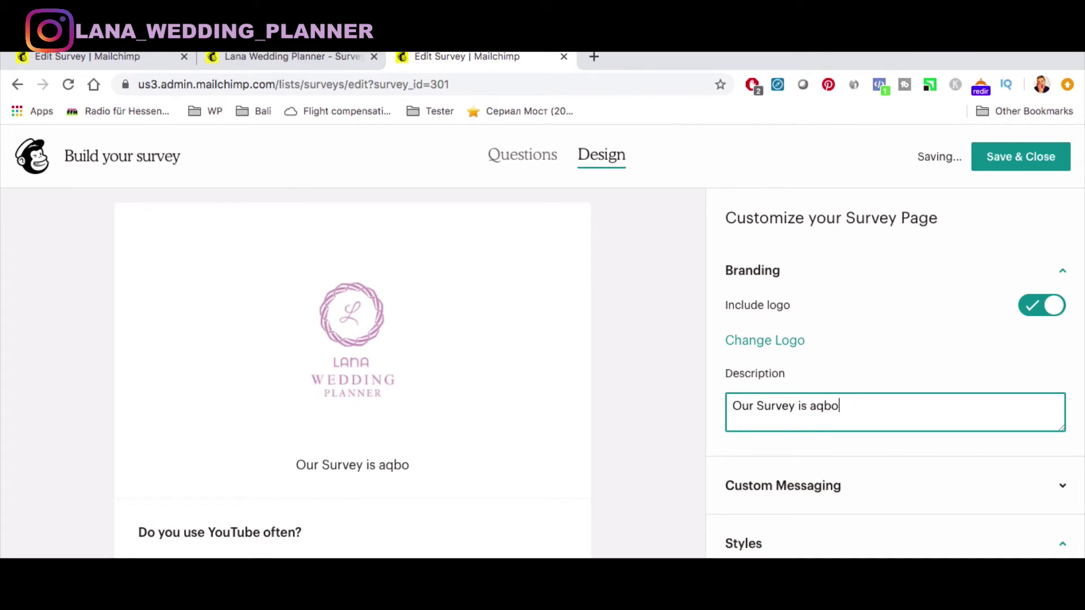
type("abo")
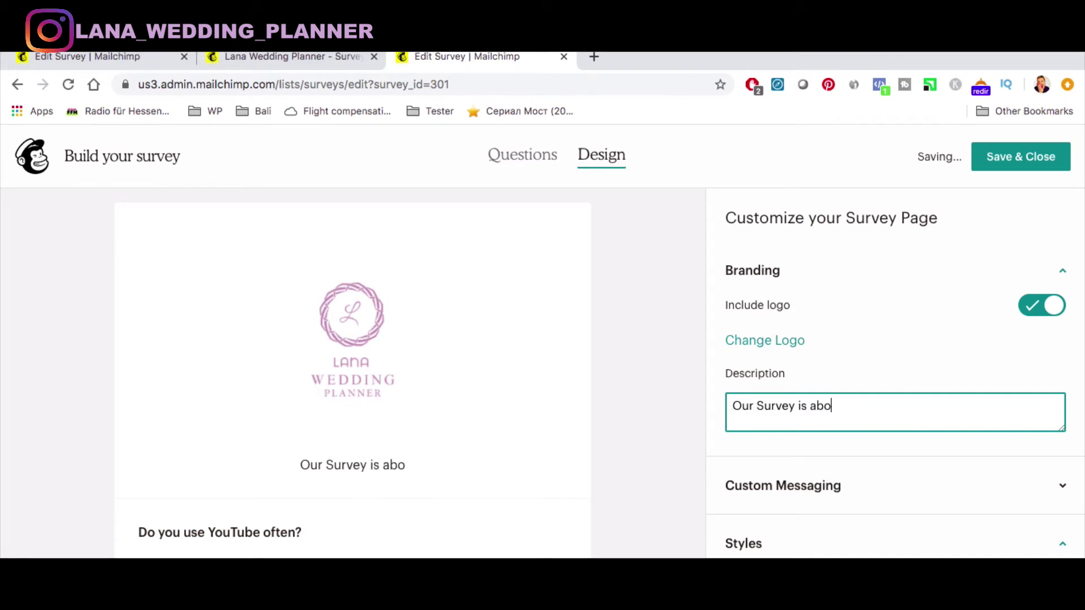
type("ut You")
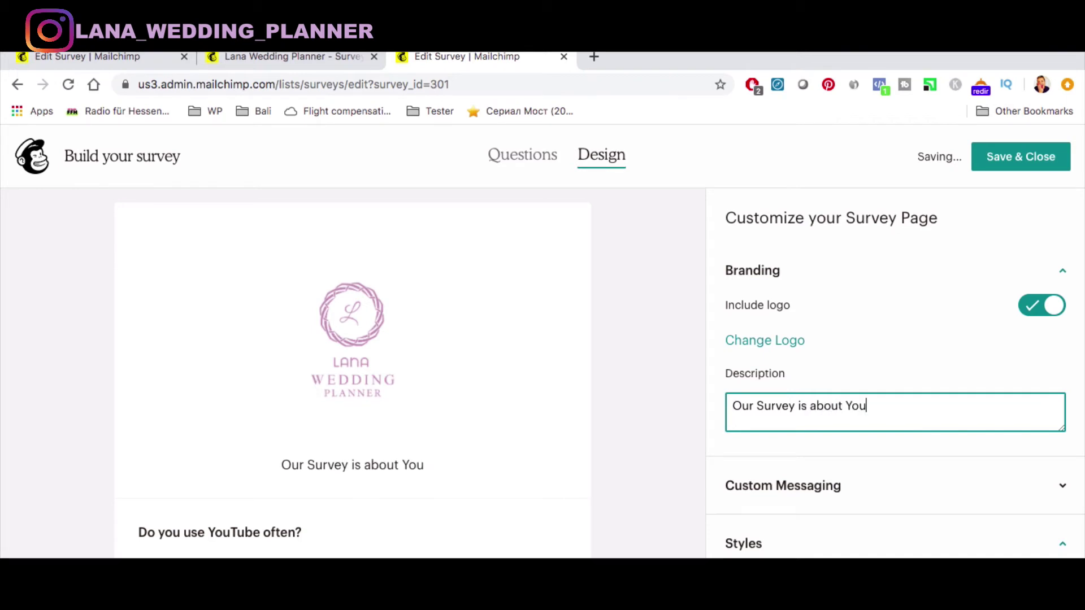
type("Tube Chan")
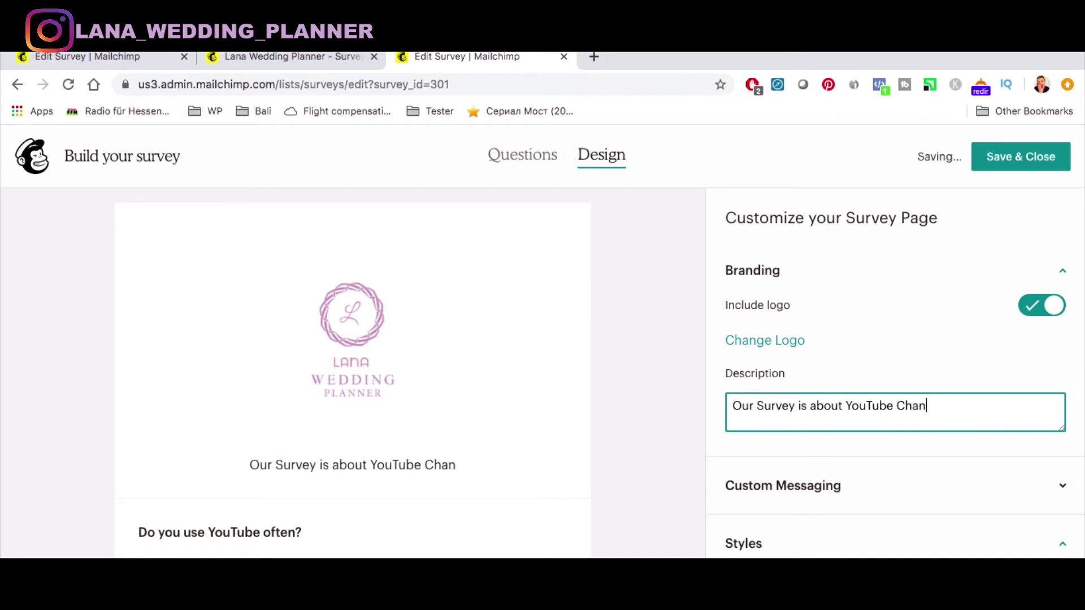
type("nel")
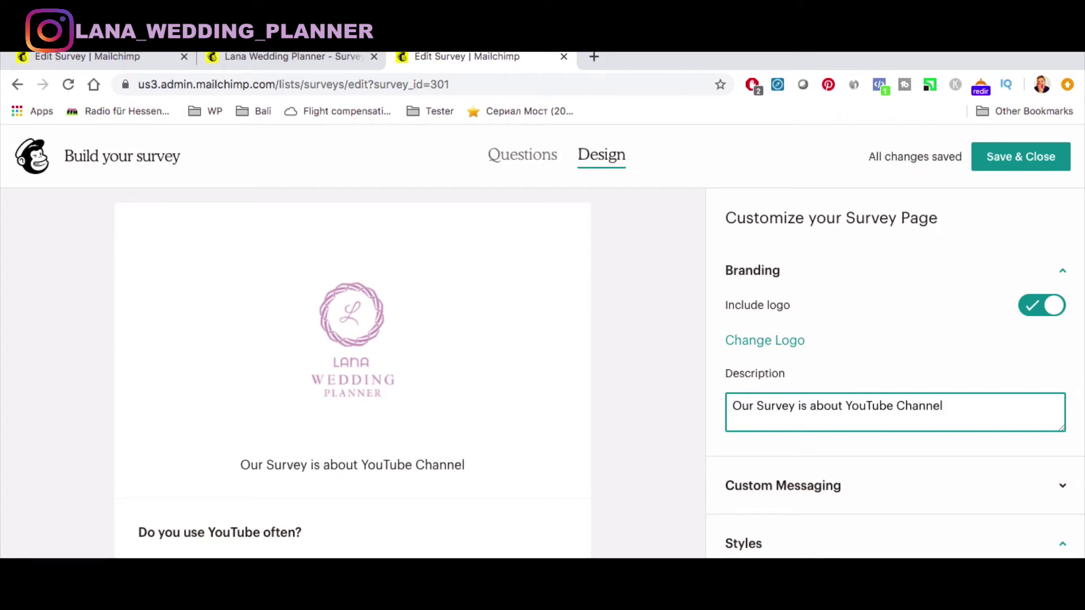
type(" that we are ")
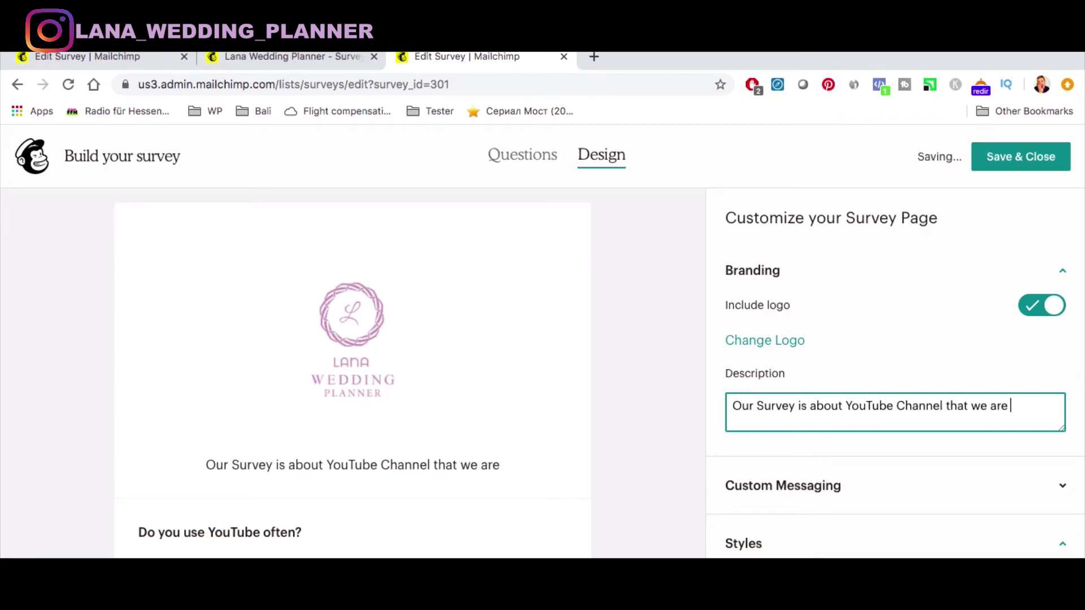
type("going to la")
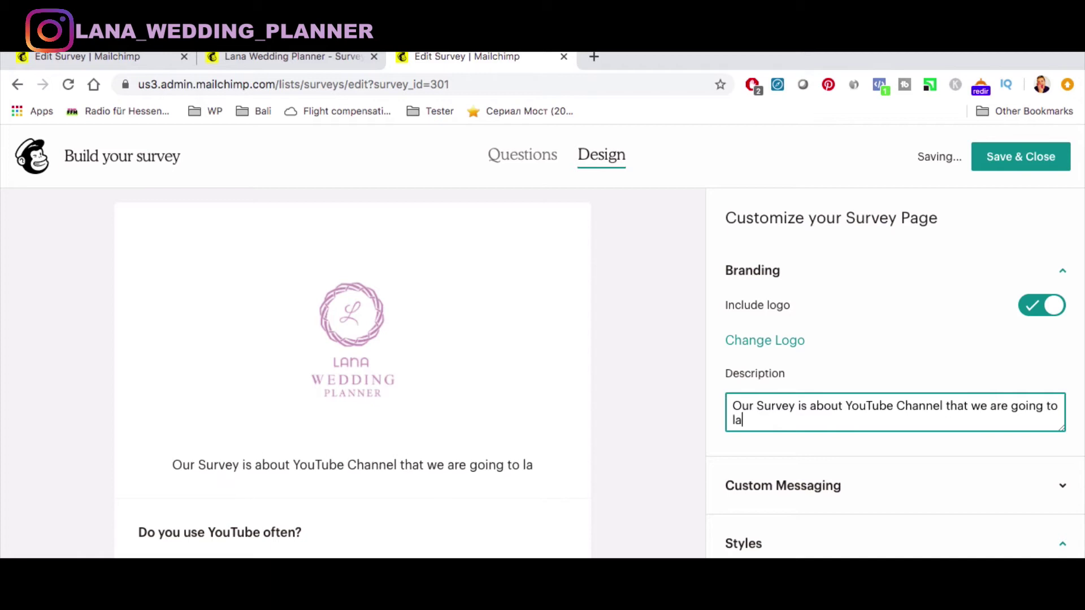
type("unch very soon")
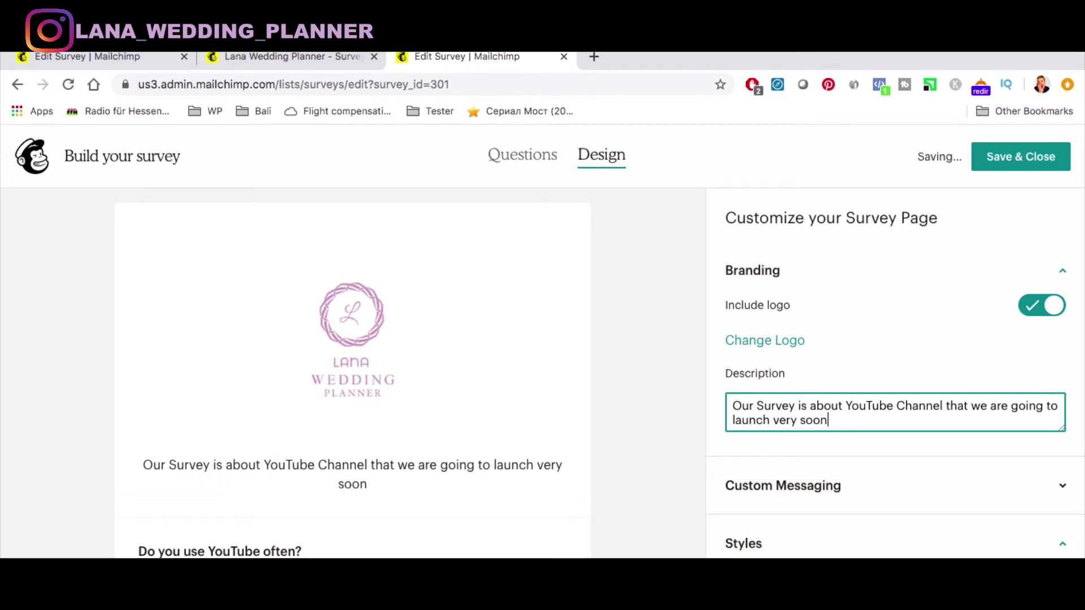
type(".")
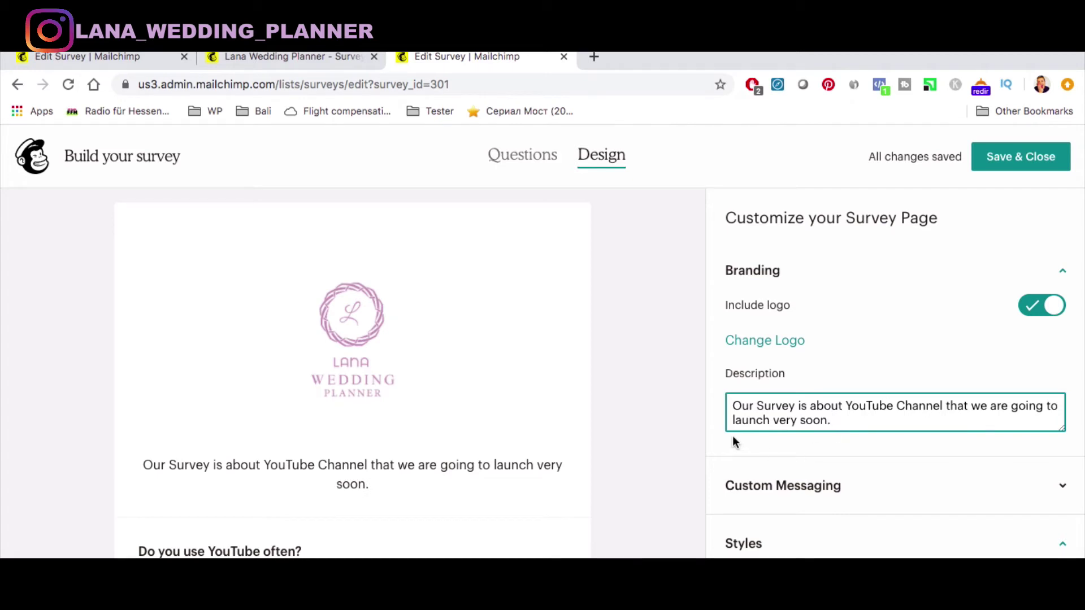
left_click(449, 481)
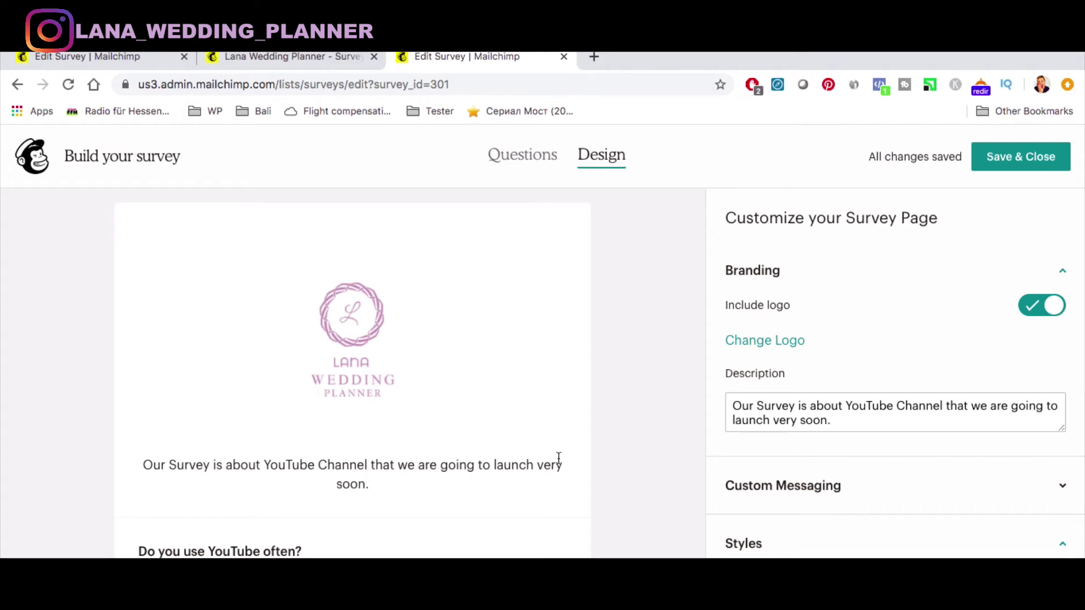
Step: Append "It will take only 2mins of your precious time!" to the end of the survey description
left_click(859, 417)
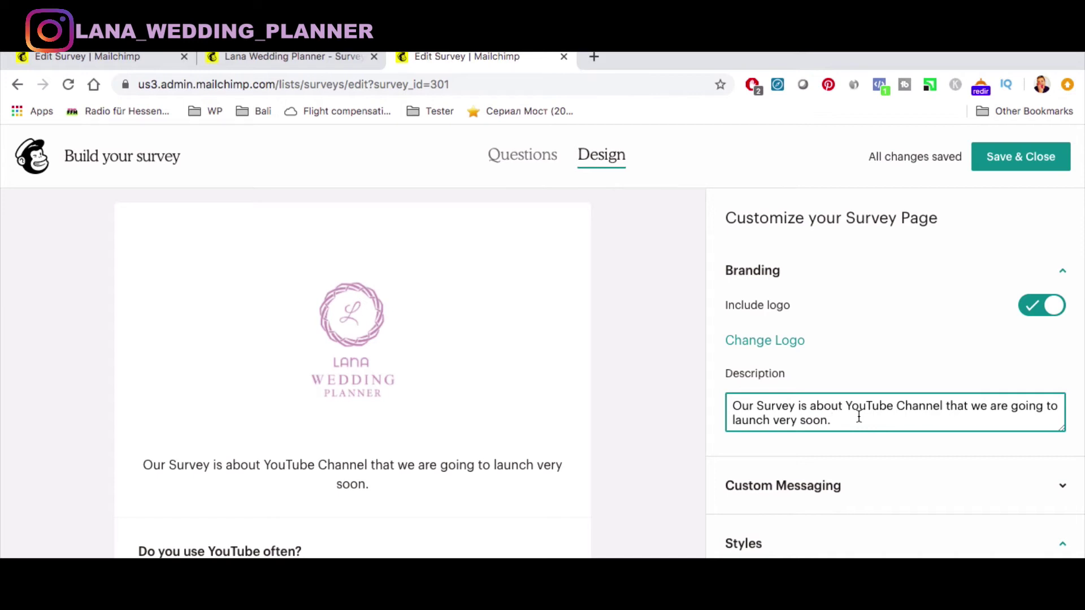
type("It will tak")
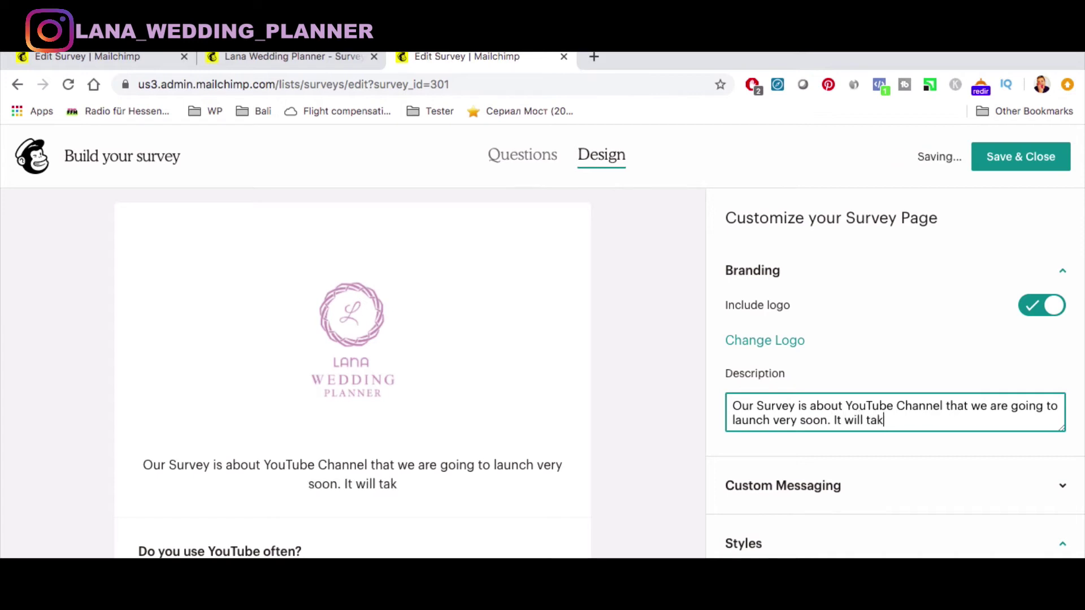
type("e only 2")
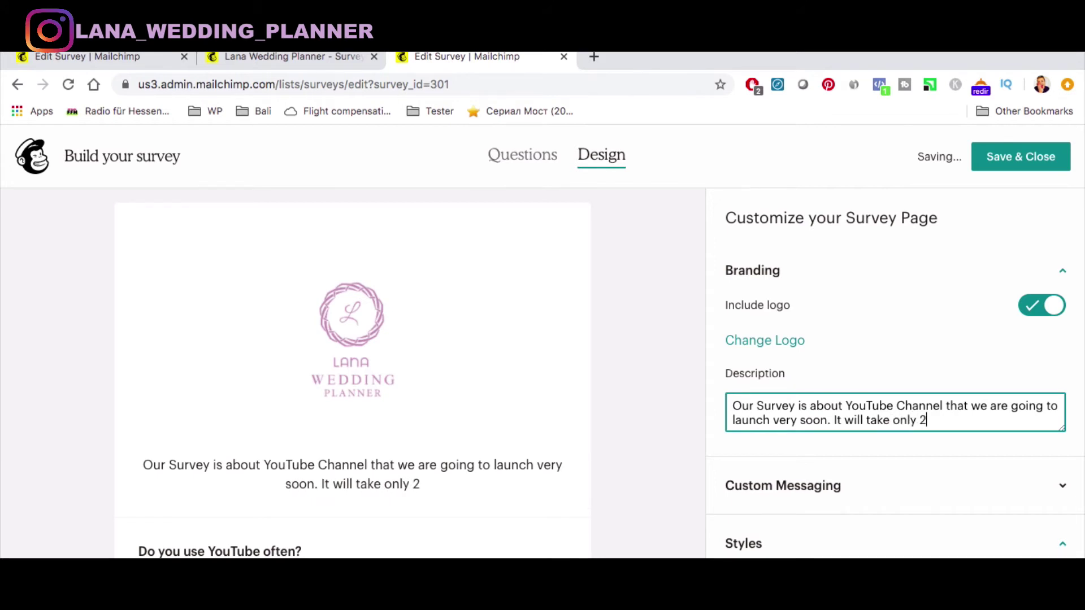
type("mins of ")
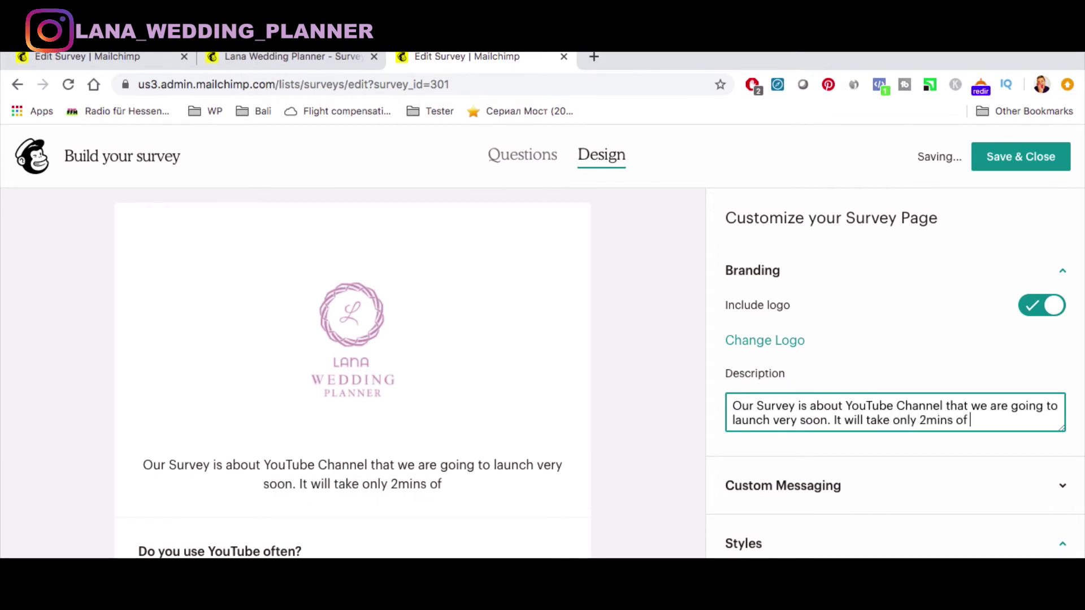
type("your pr")
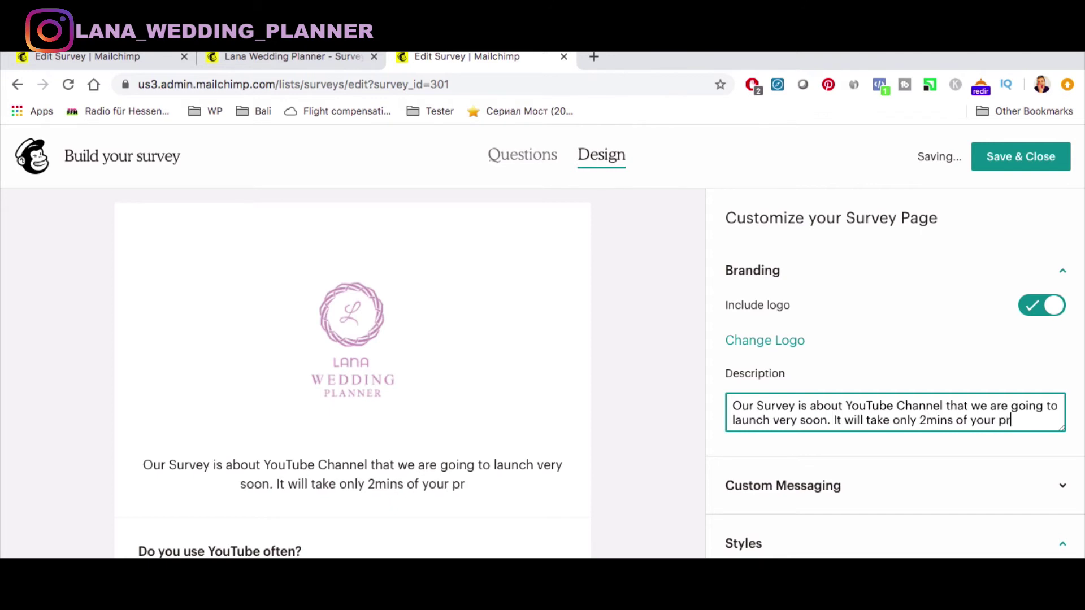
type("ecious t")
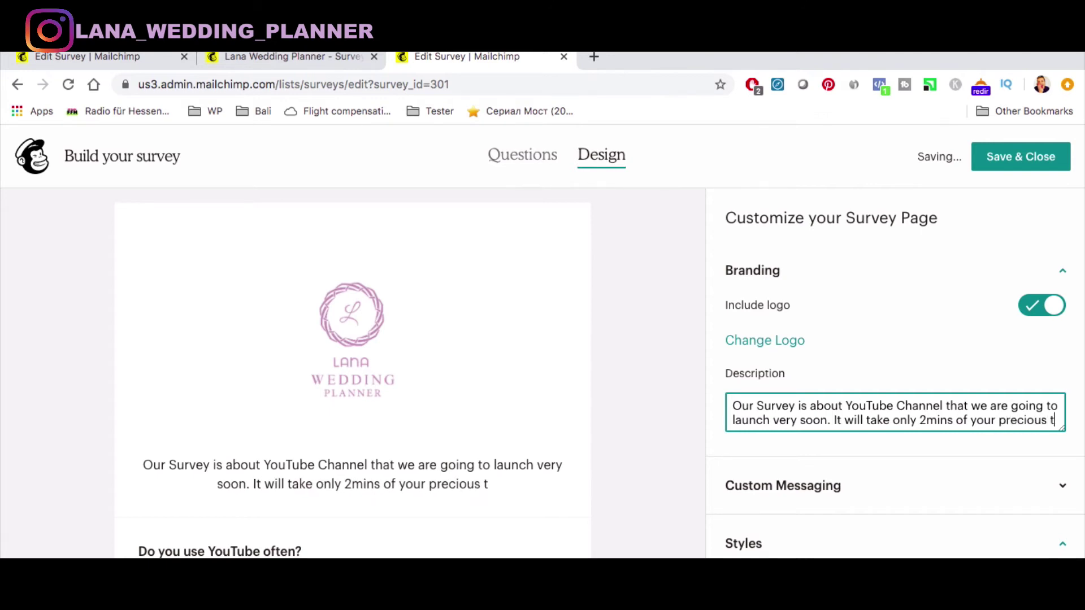
type("ime!")
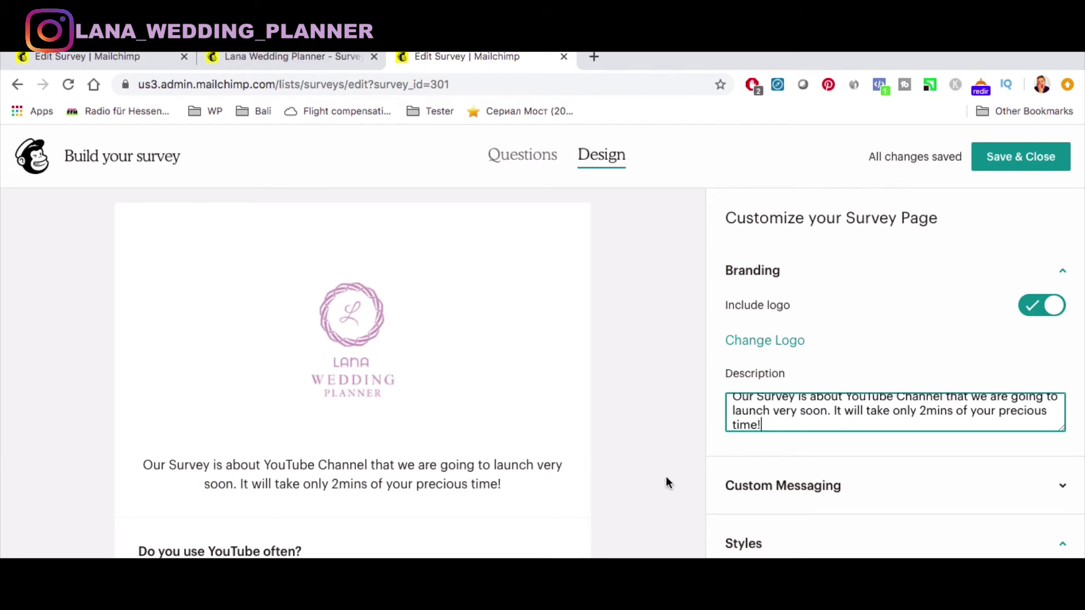
Step: Set the survey's submit button label to "Go ahead!" in the Custom Messaging settings
left_click(1055, 495)
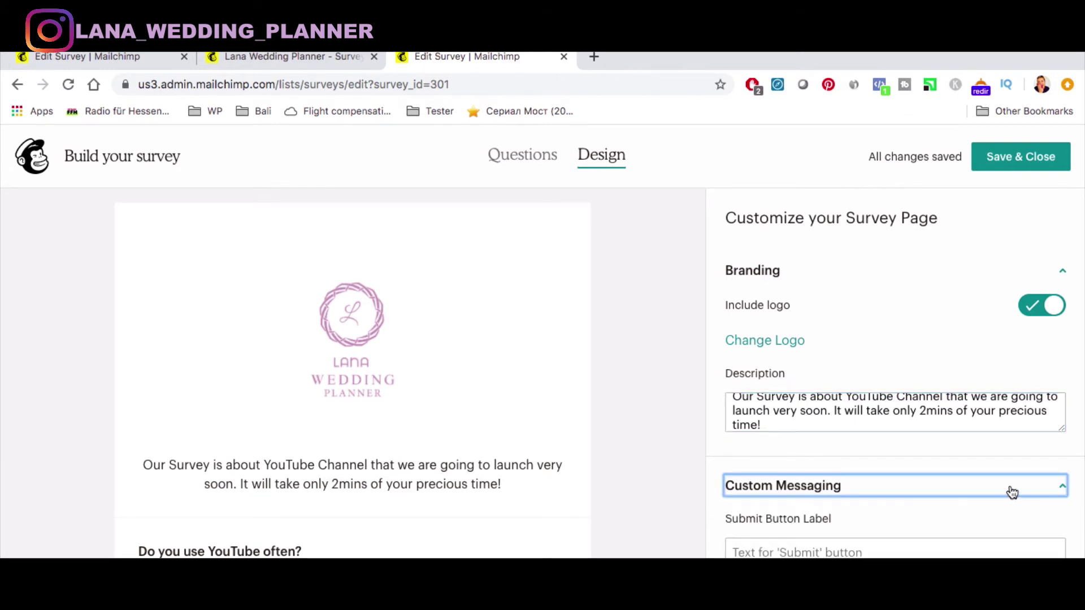
scroll(951, 514, "down", 3)
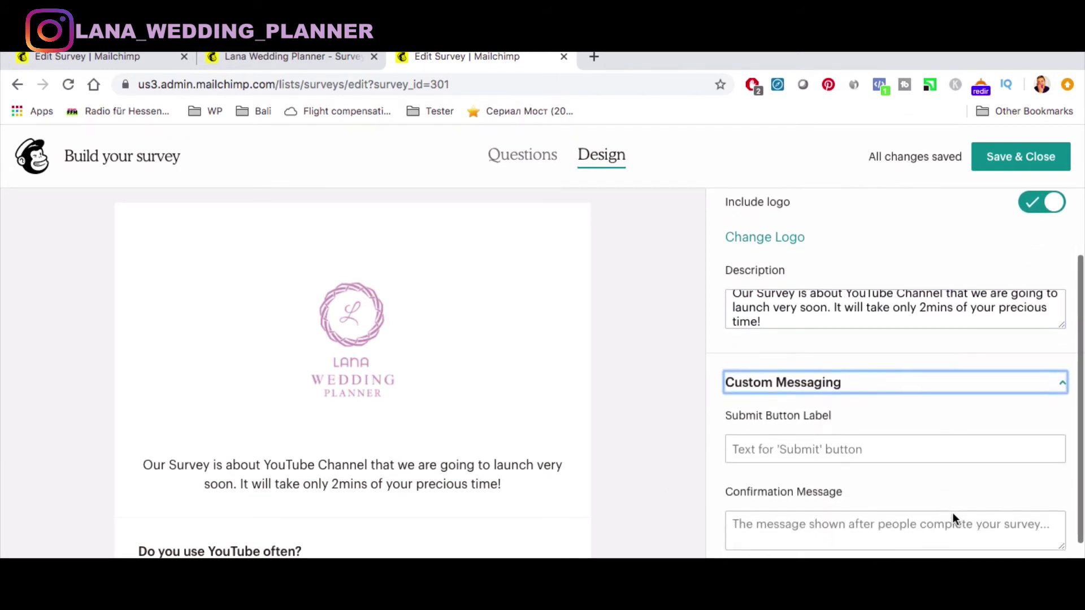
scroll(493, 519, "down", 10)
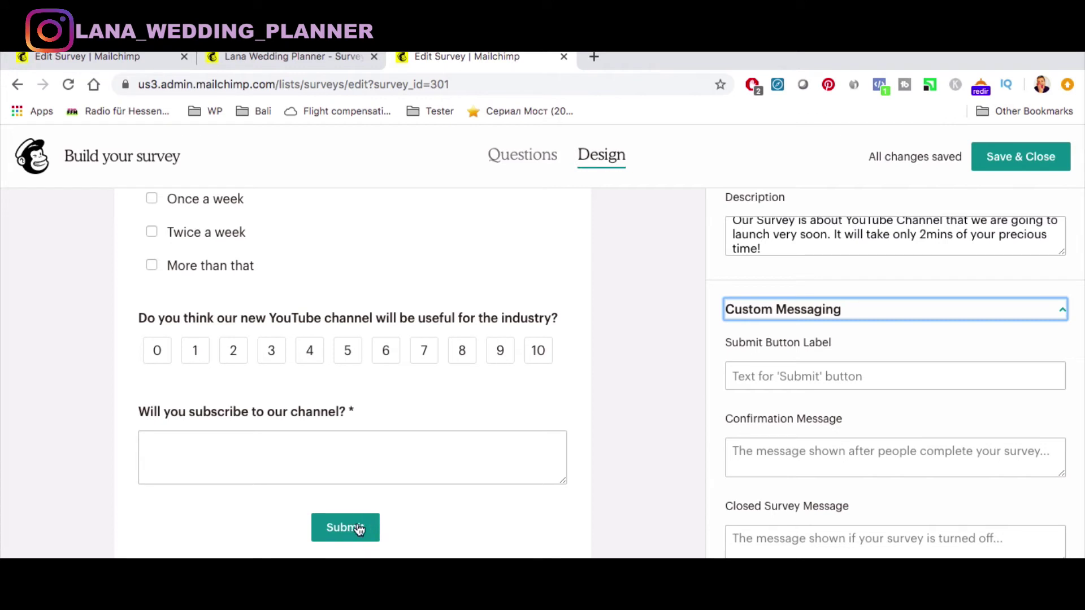
left_click(828, 378)
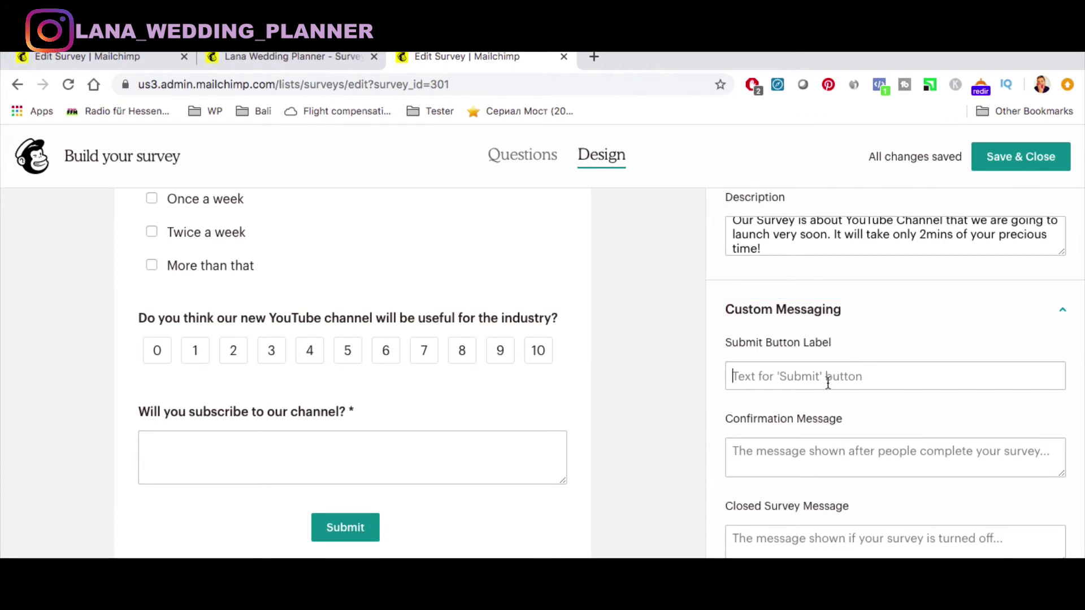
type("Go ahead!")
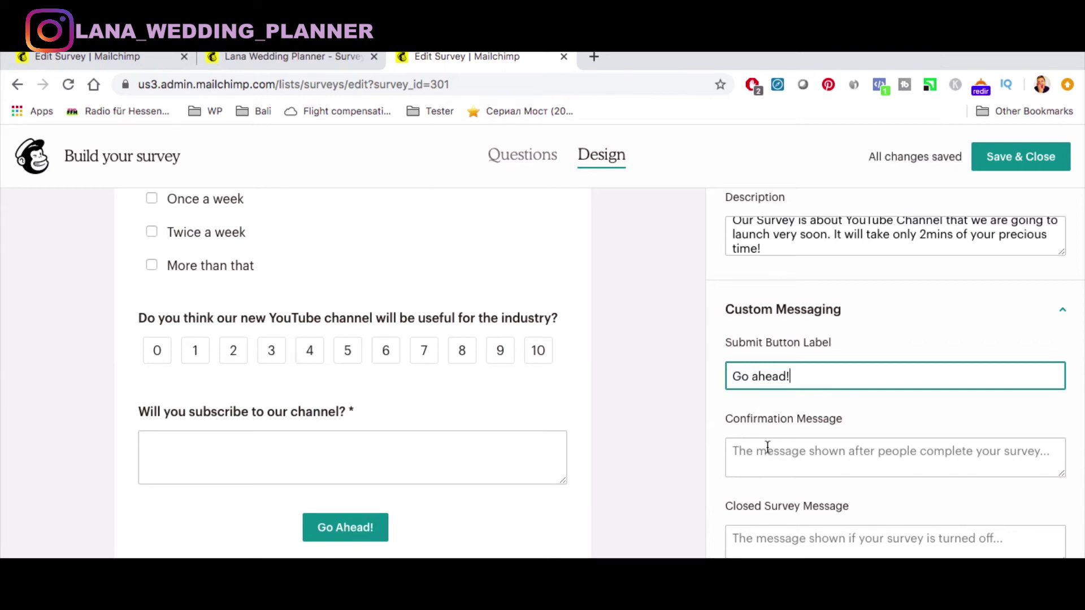
Step: Set the survey's button text color to #161515 in the Styles settings
scroll(806, 550, "down", 2)
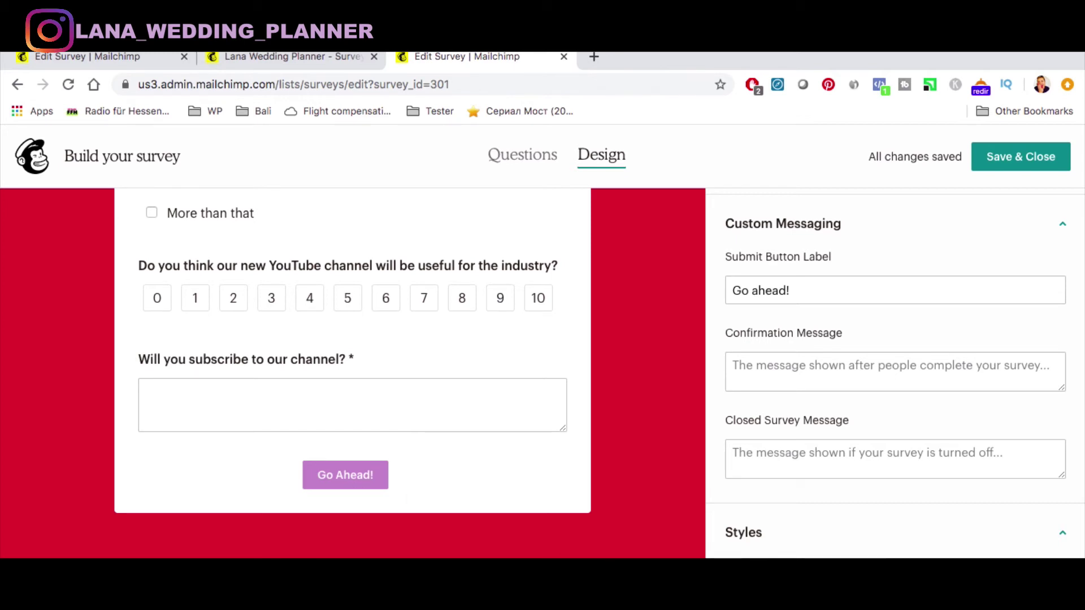
scroll(896, 373, "down", 3)
left_click(1005, 535)
type("#161515")
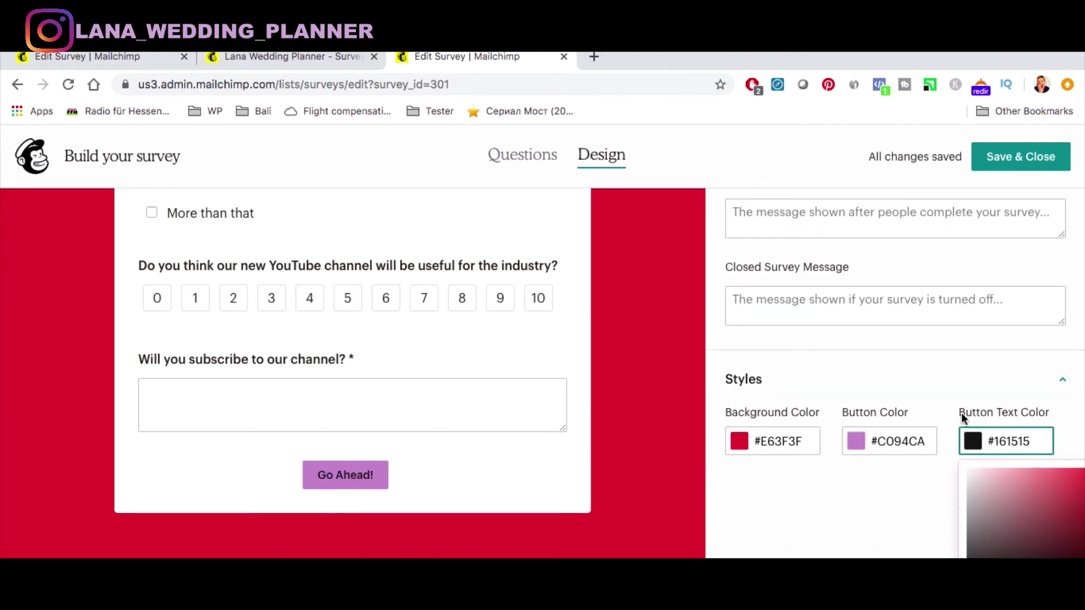
Step: Review the restyled survey preview from the logo to the submit button, and open the Confirmation Message for editing
scroll(576, 432, "up", 10)
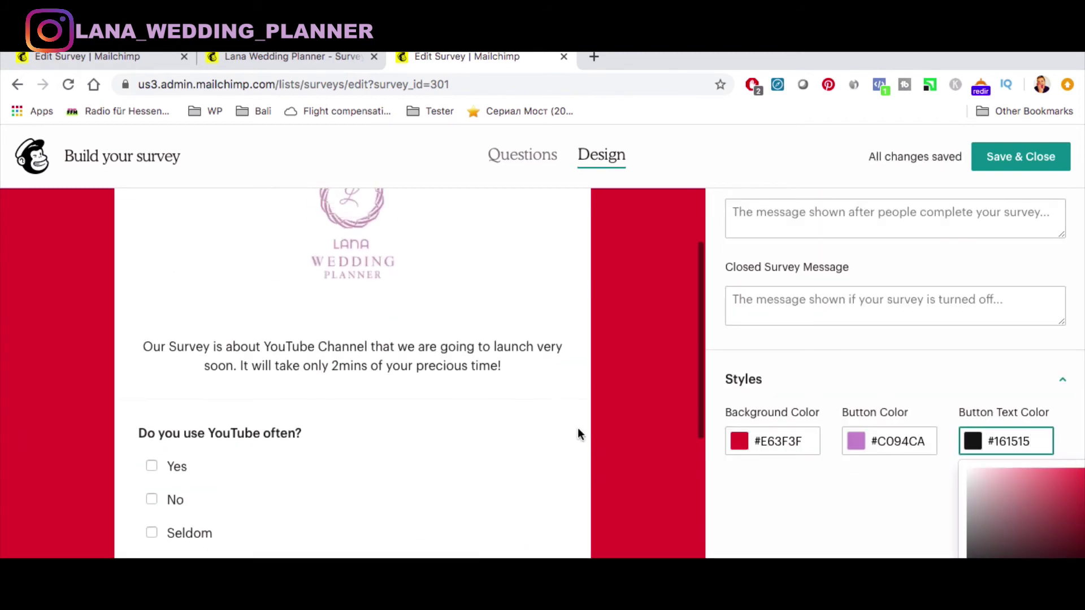
scroll(908, 331, "up", 4)
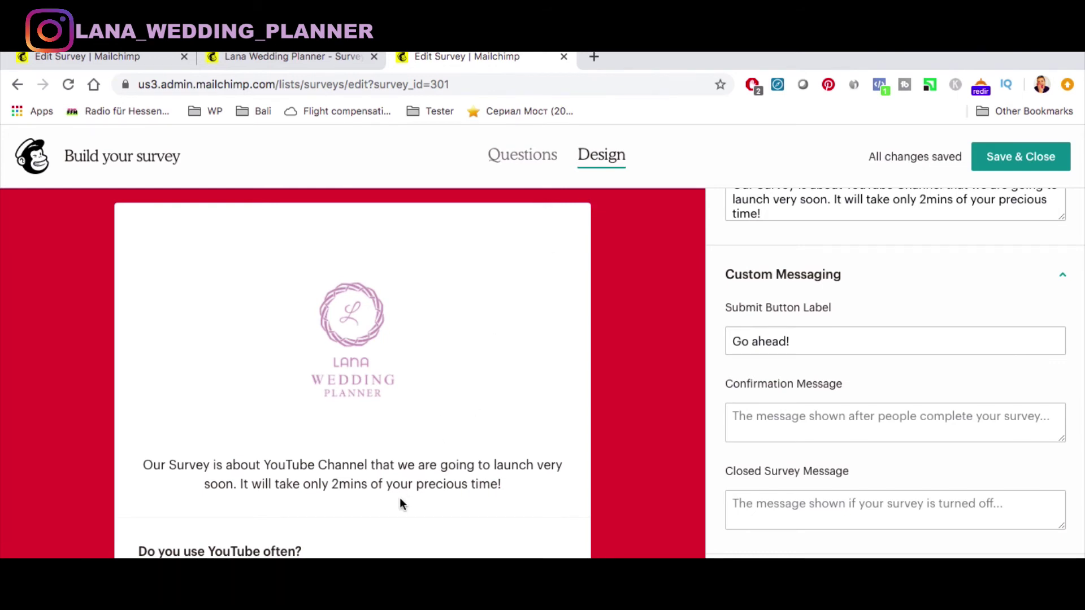
scroll(390, 545, "down", 10)
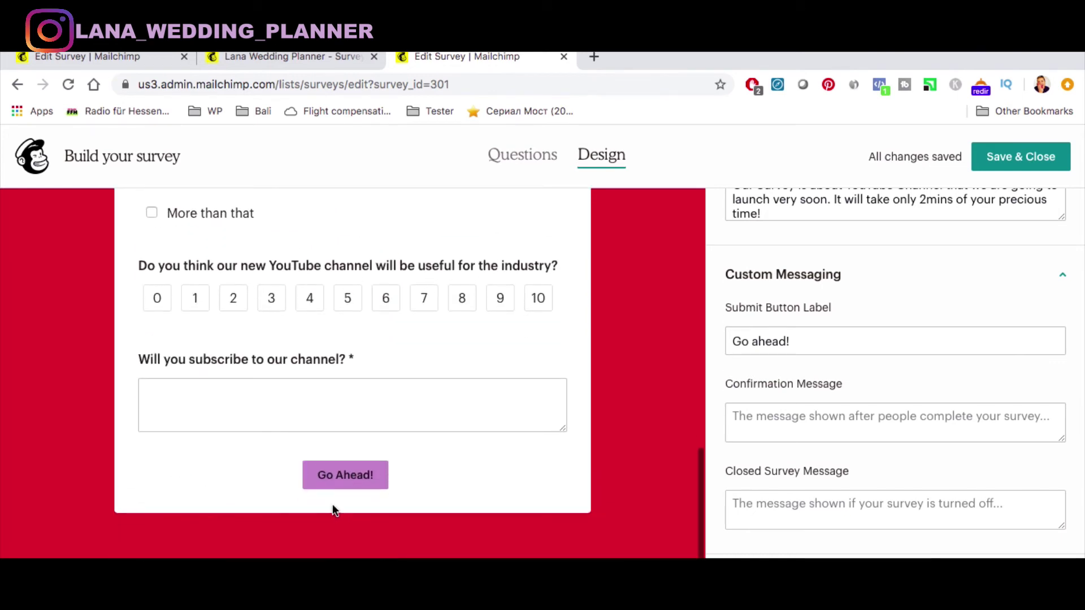
scroll(482, 451, "up", 10)
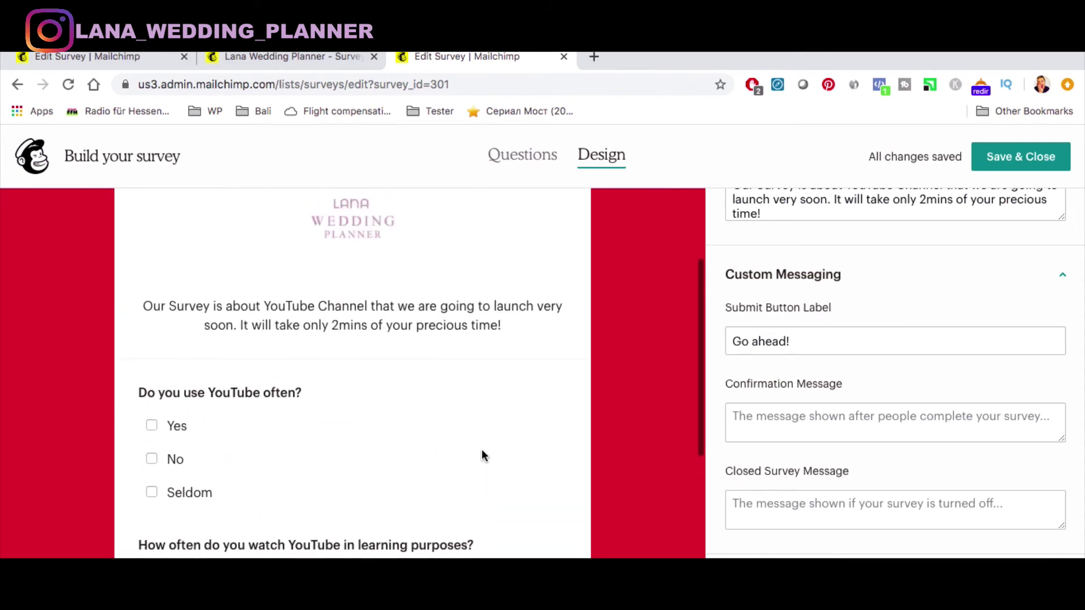
left_click(769, 416)
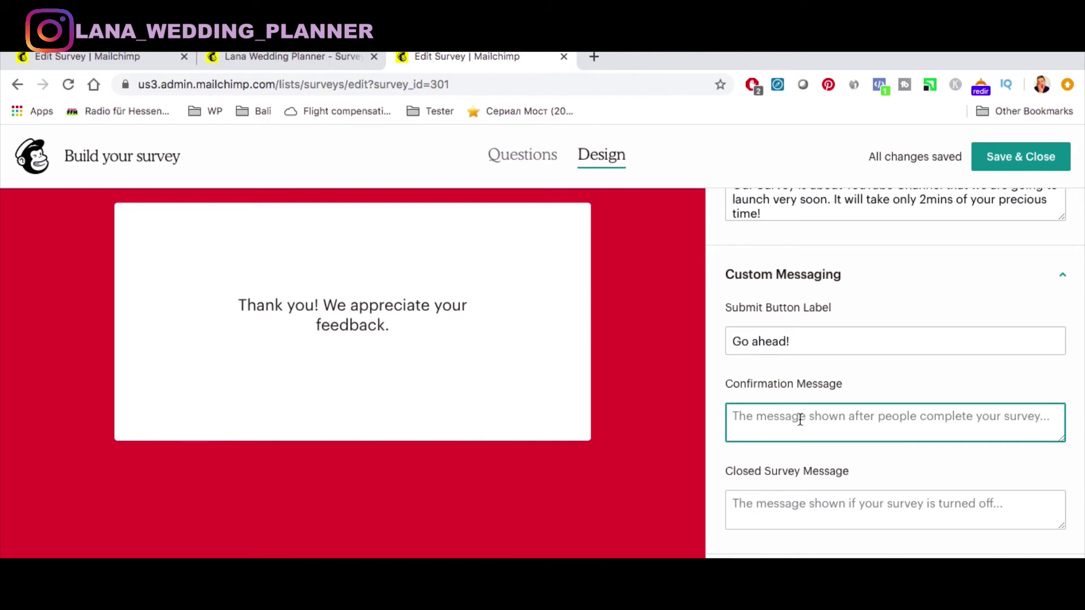
Step: Preview the Closed Survey Message, leave it empty, and save and close the survey
left_click(743, 520)
scroll(893, 339, "up", 3)
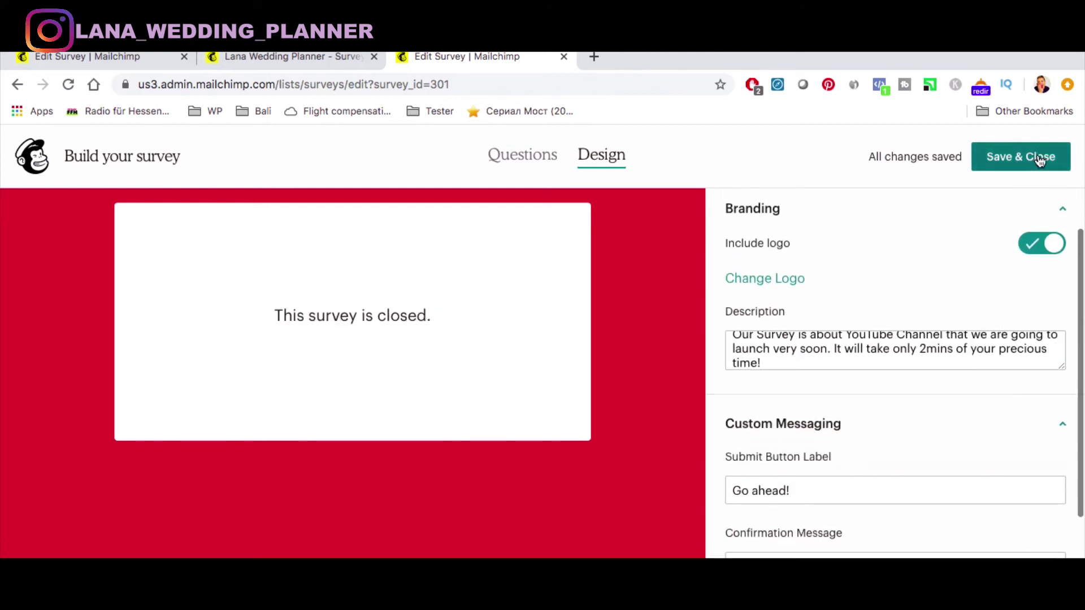
left_click(1039, 157)
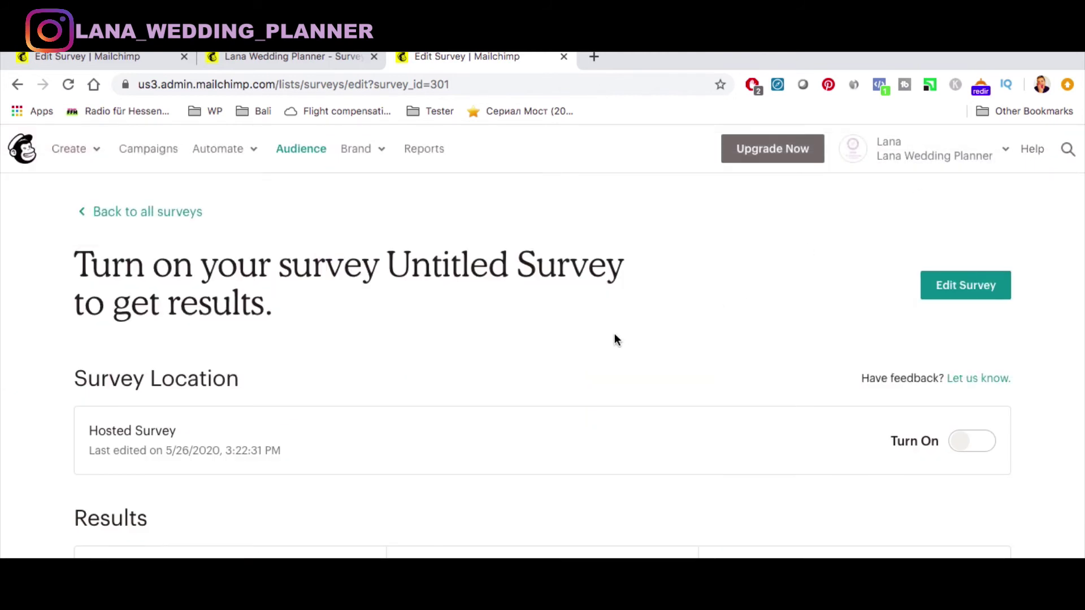
Step: Open the Market Research - Lana Wedding Planner YouTube Channel survey from the list of all surveys and review its live page down to the submit button
left_click(179, 214)
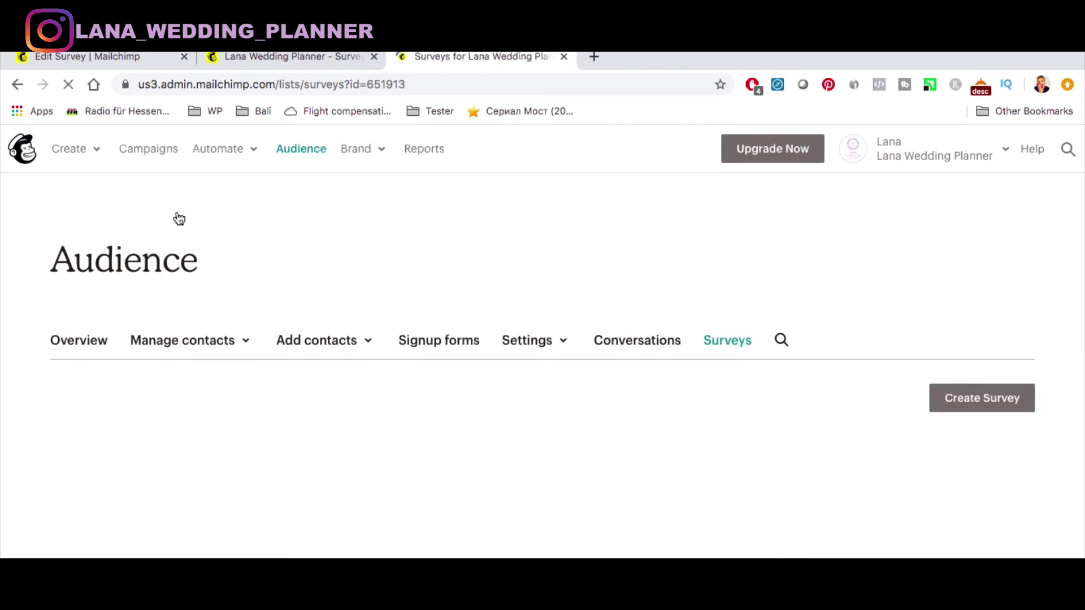
scroll(286, 422, "down", 4)
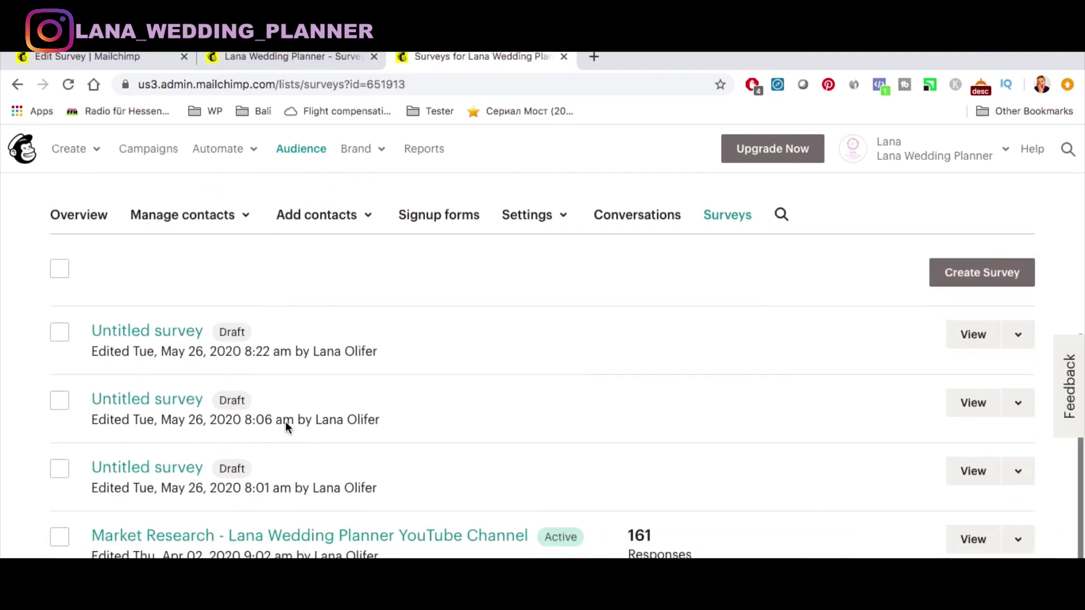
left_click(258, 541)
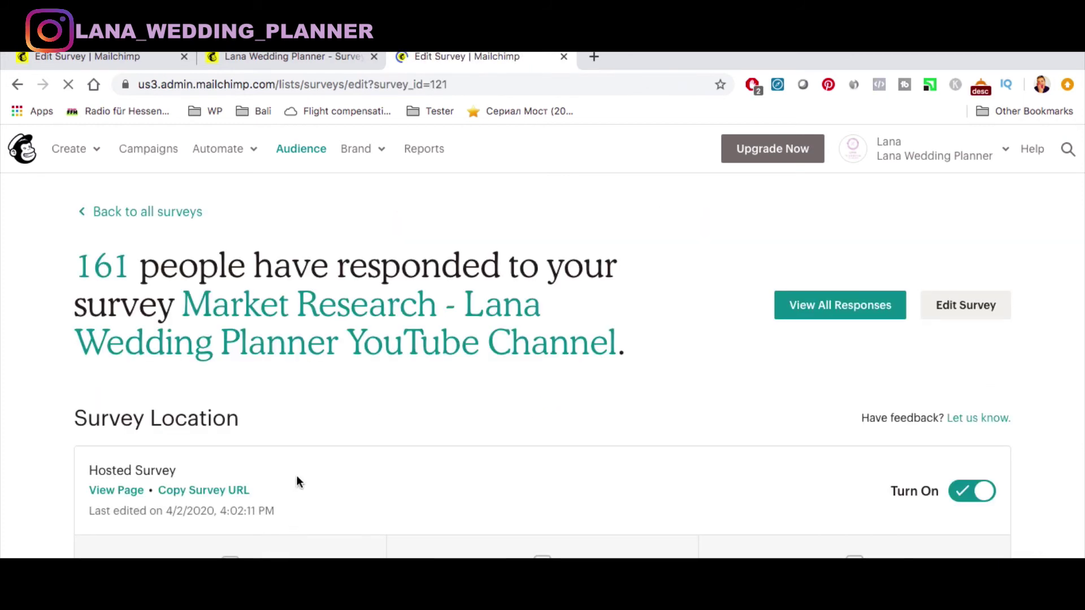
left_click(384, 305)
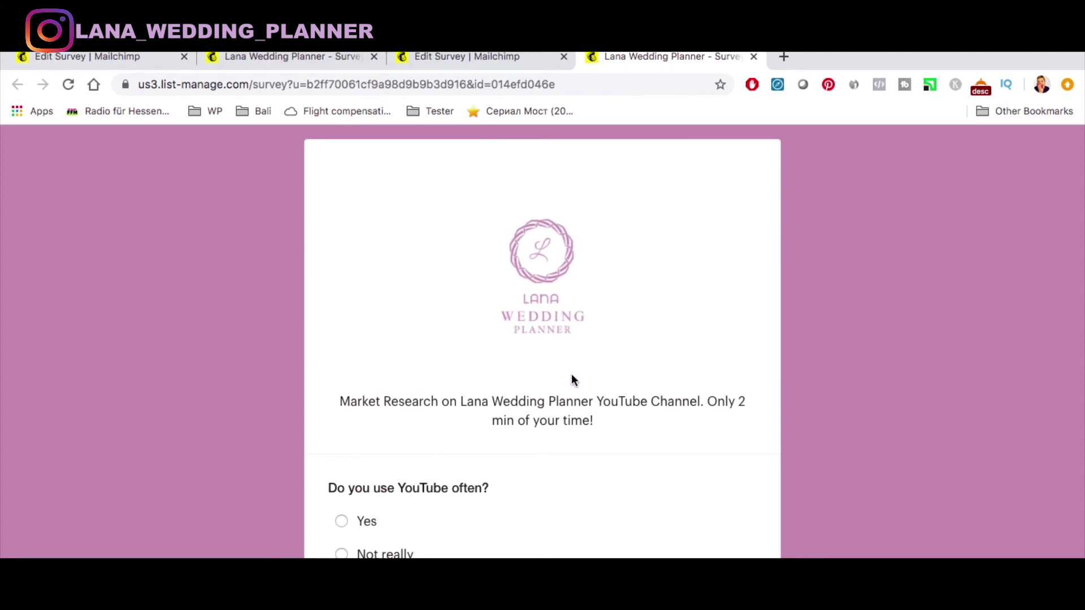
scroll(599, 240, "down", 8)
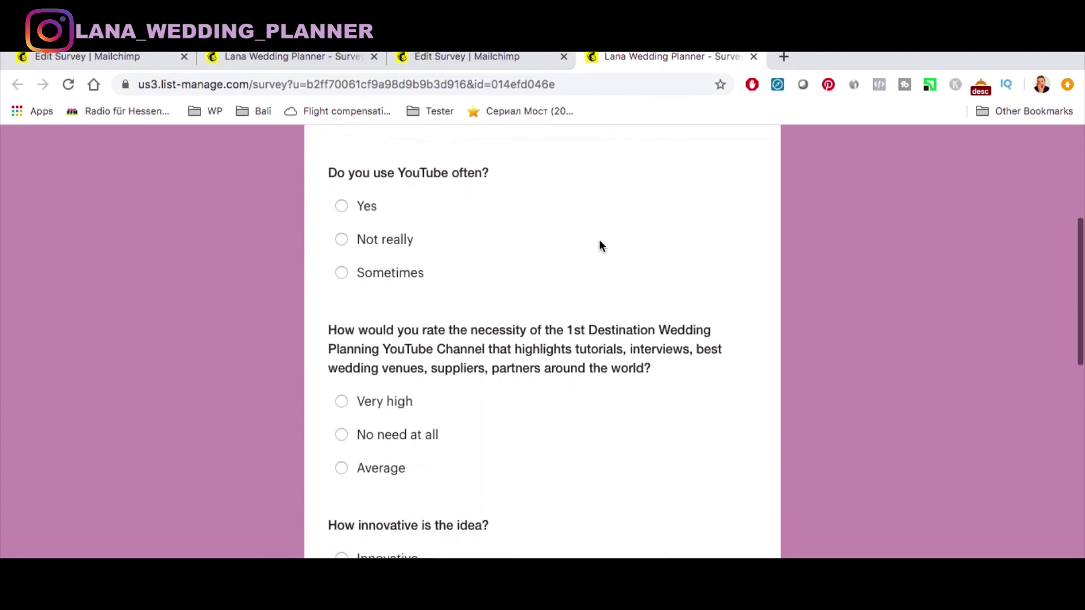
scroll(599, 239, "down", 15)
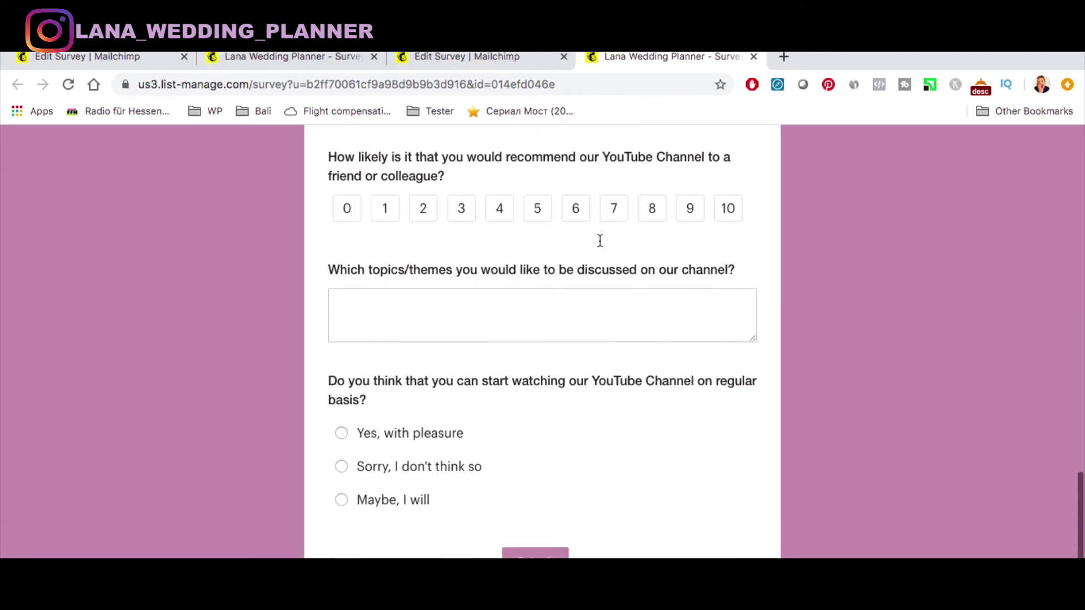
scroll(599, 240, "down", 2)
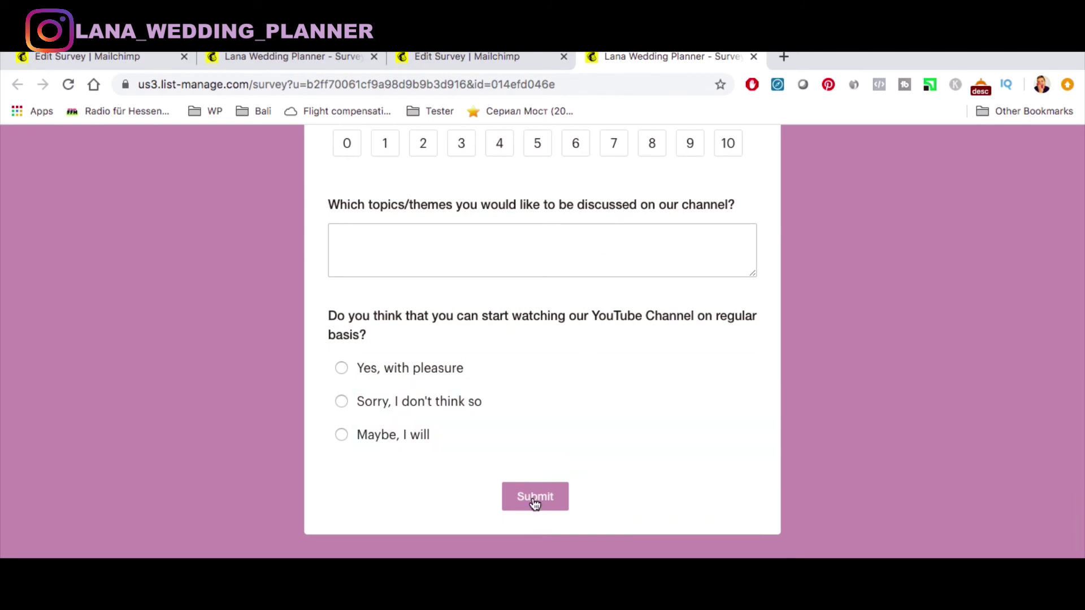
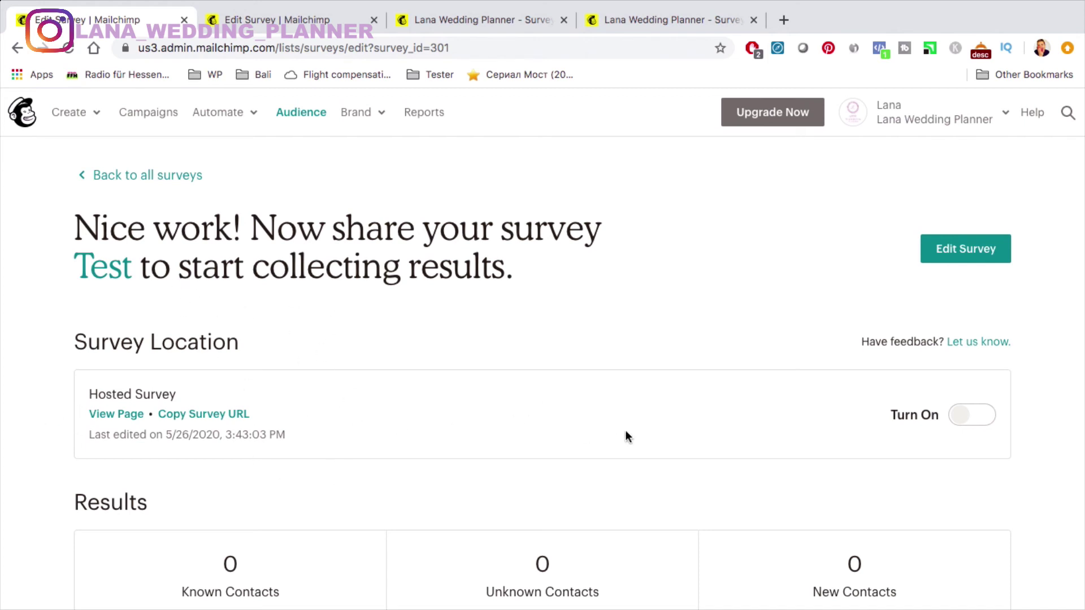
Step: Turn on the hosted Test survey and copy its email sharing link with automatic response attribution
left_click(989, 419)
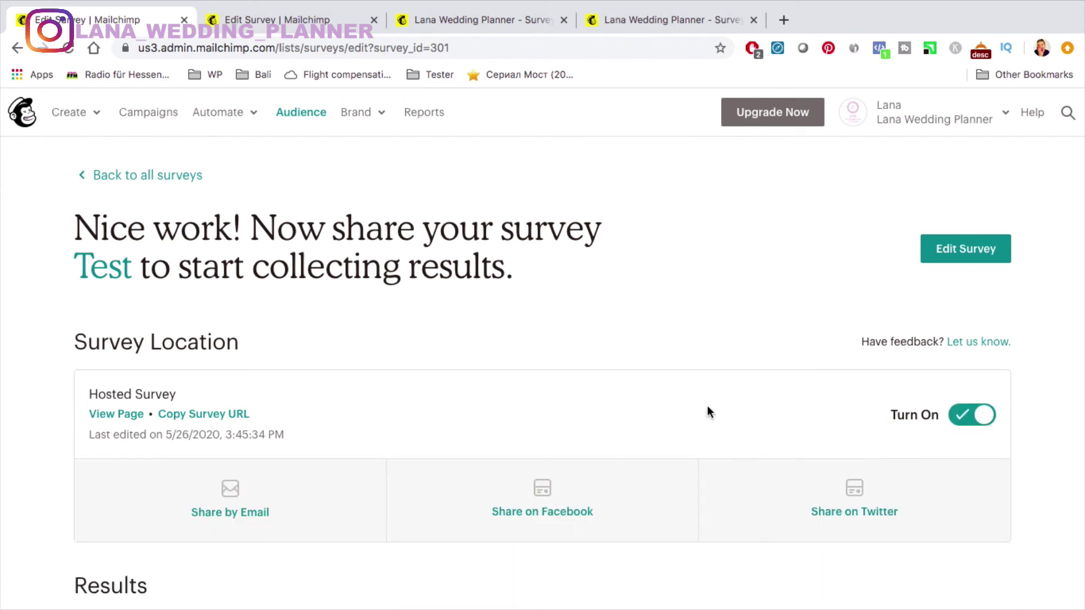
scroll(707, 412, "down", 3)
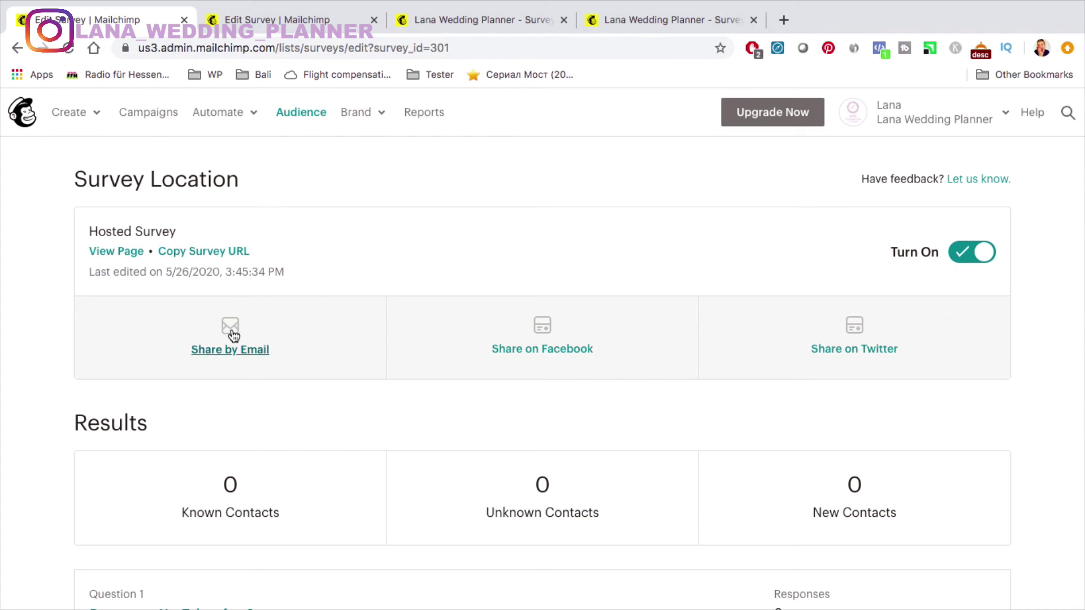
left_click(230, 355)
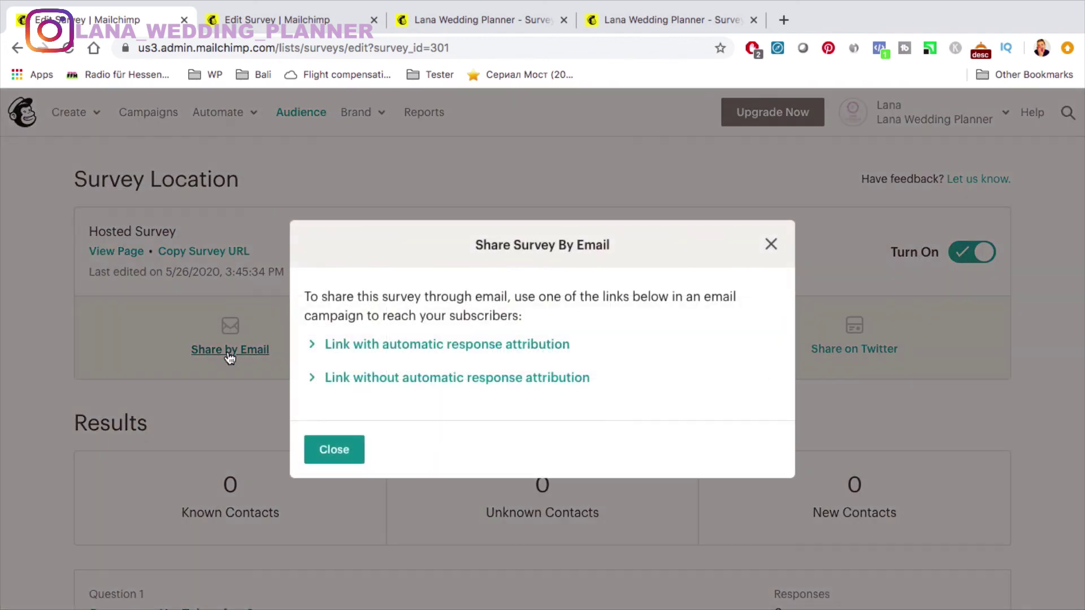
left_click(391, 345)
left_click(412, 450)
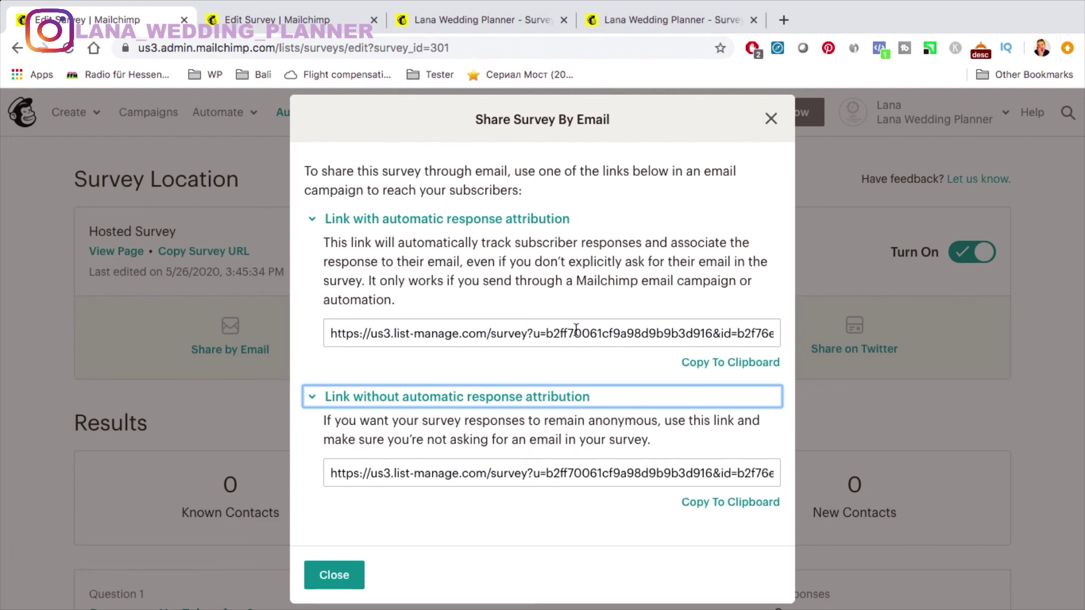
left_click(493, 332)
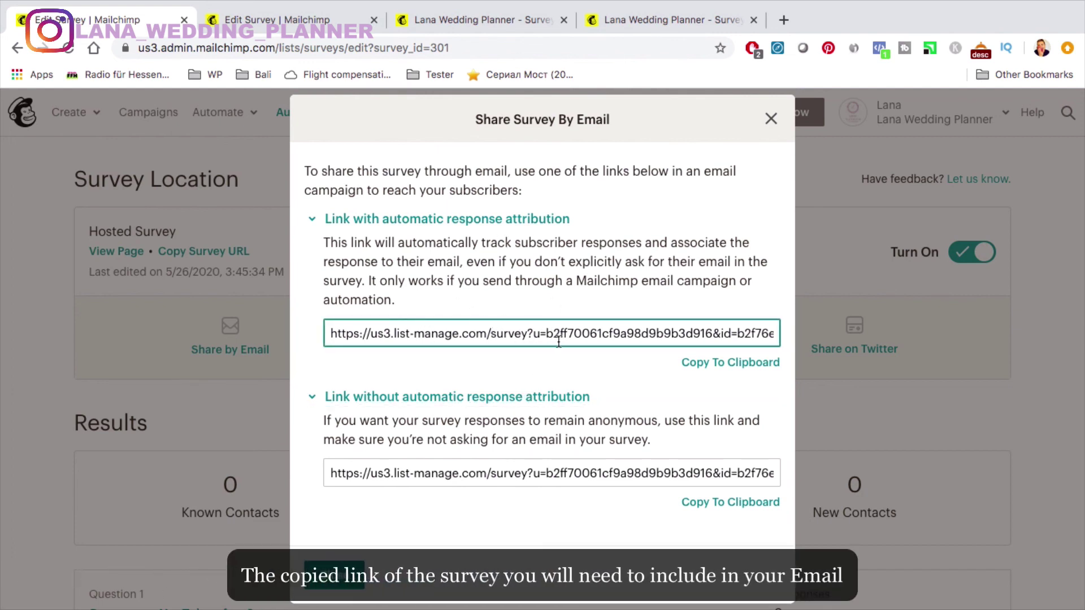
left_click(710, 367)
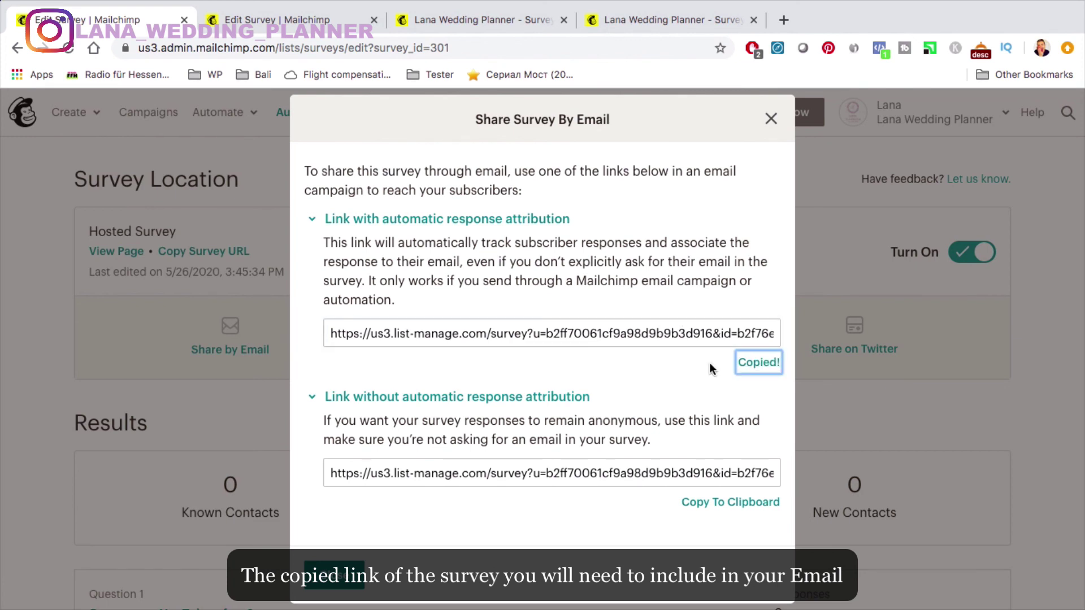
left_click(771, 121)
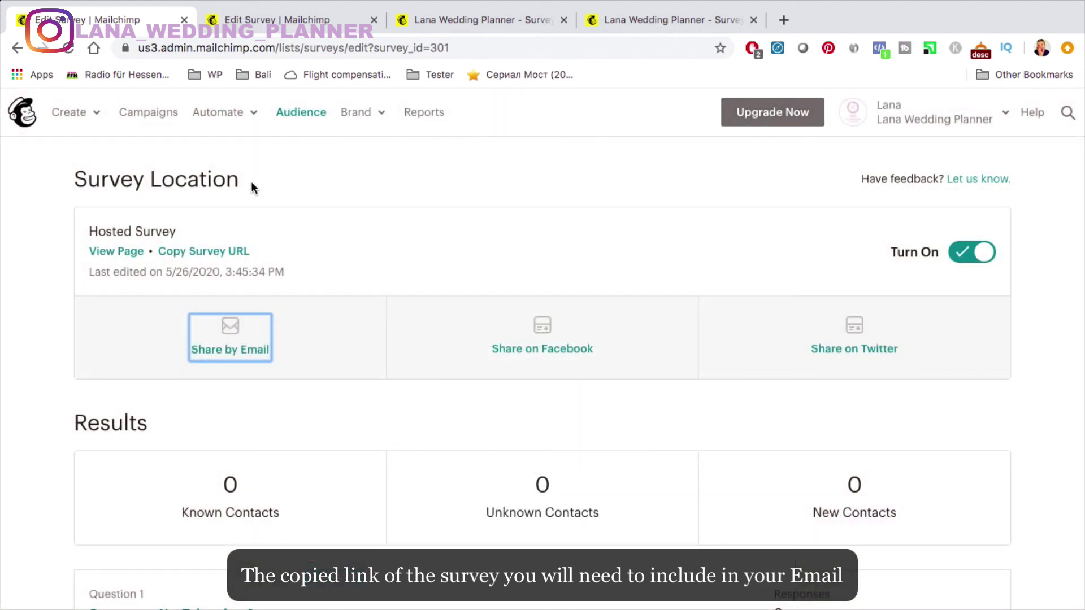
Step: Create a regular email campaign named "YouTube Channel" and begin building it
left_click(81, 114)
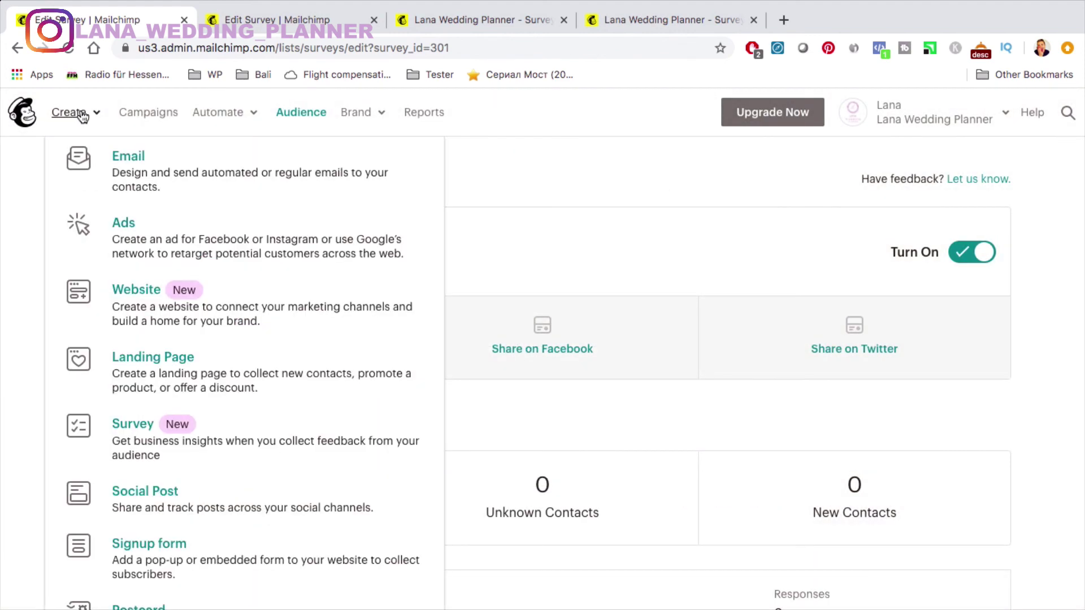
left_click(130, 161)
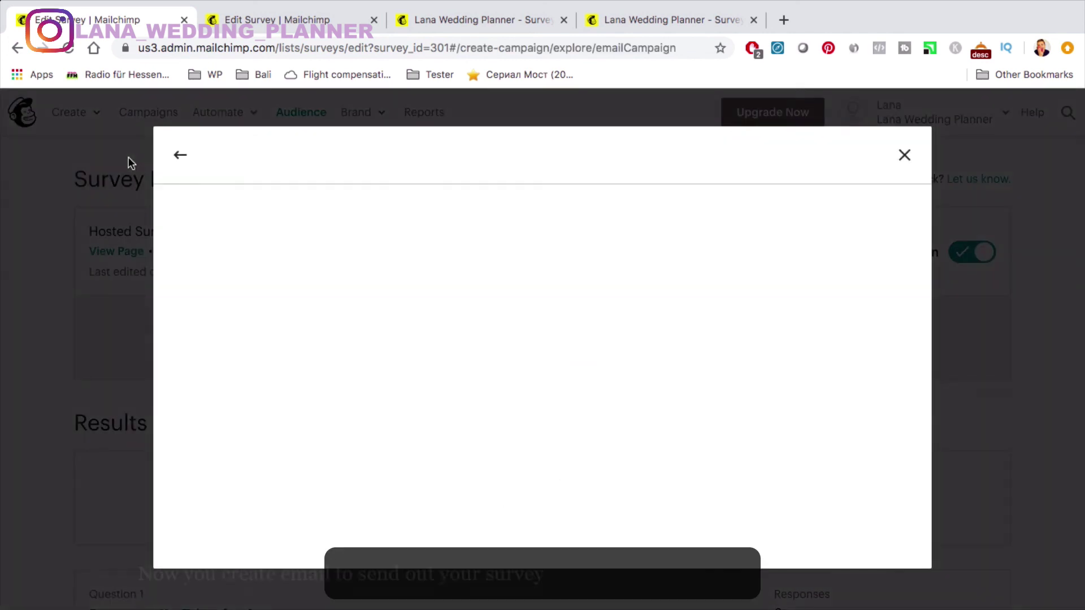
left_click(347, 436)
type("YouTubed")
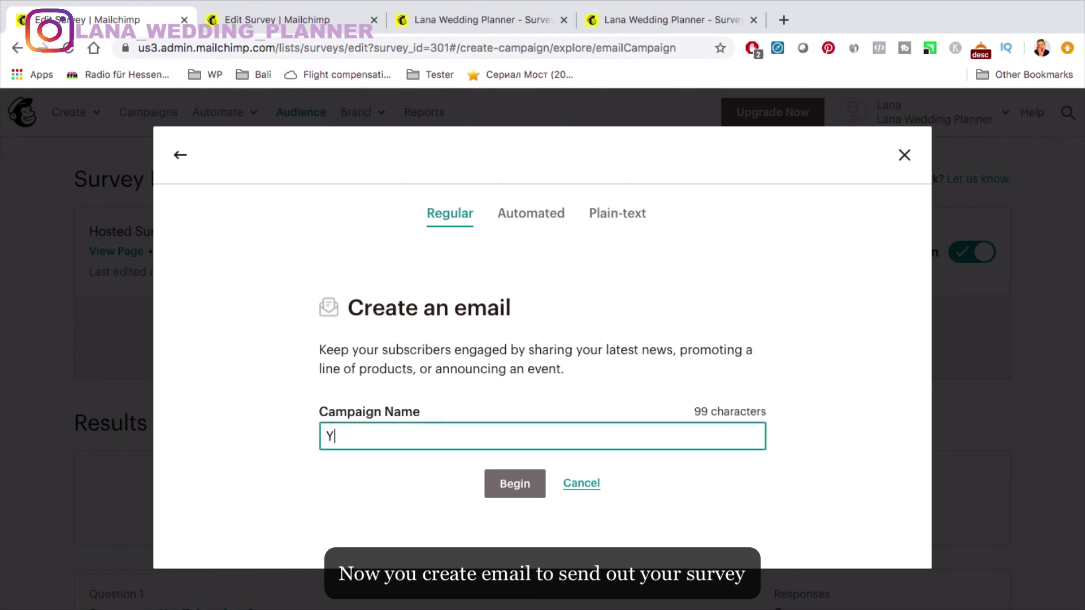
key("BackSpace")
key("BackSpace")
type("Channel")
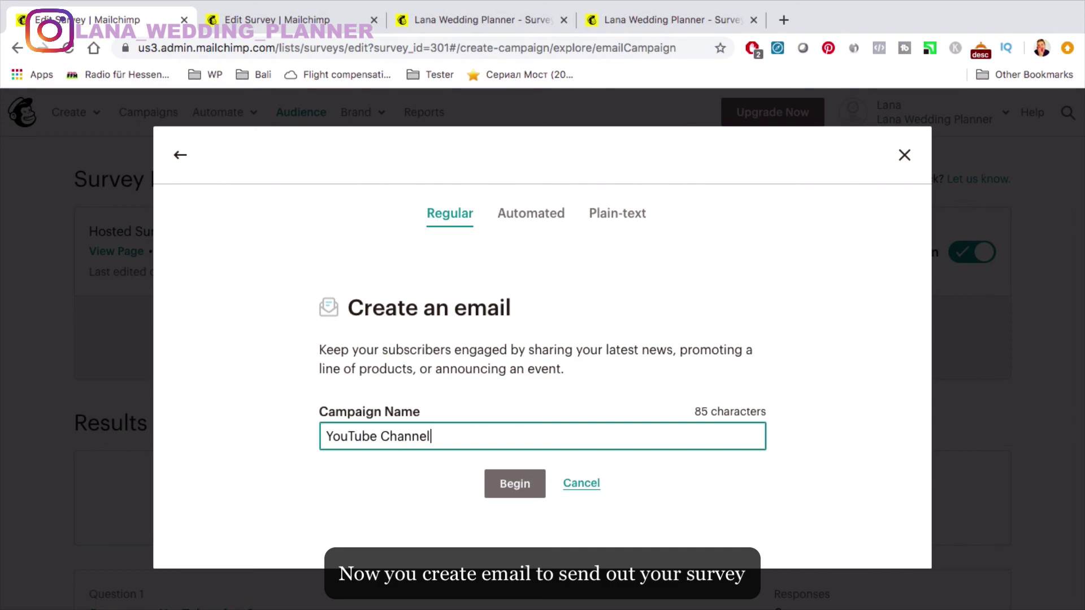
left_click(514, 484)
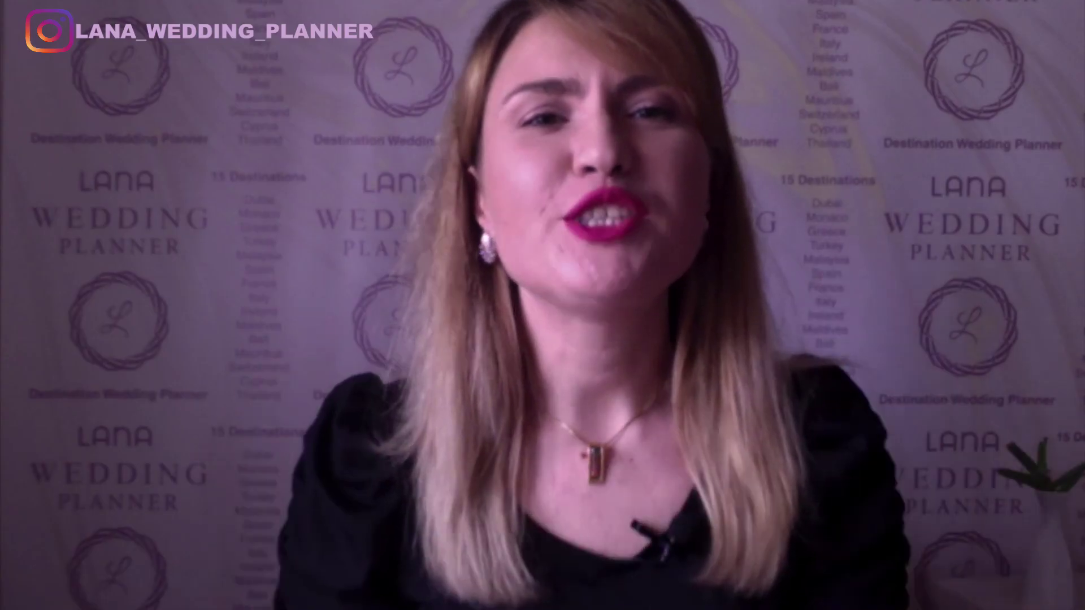